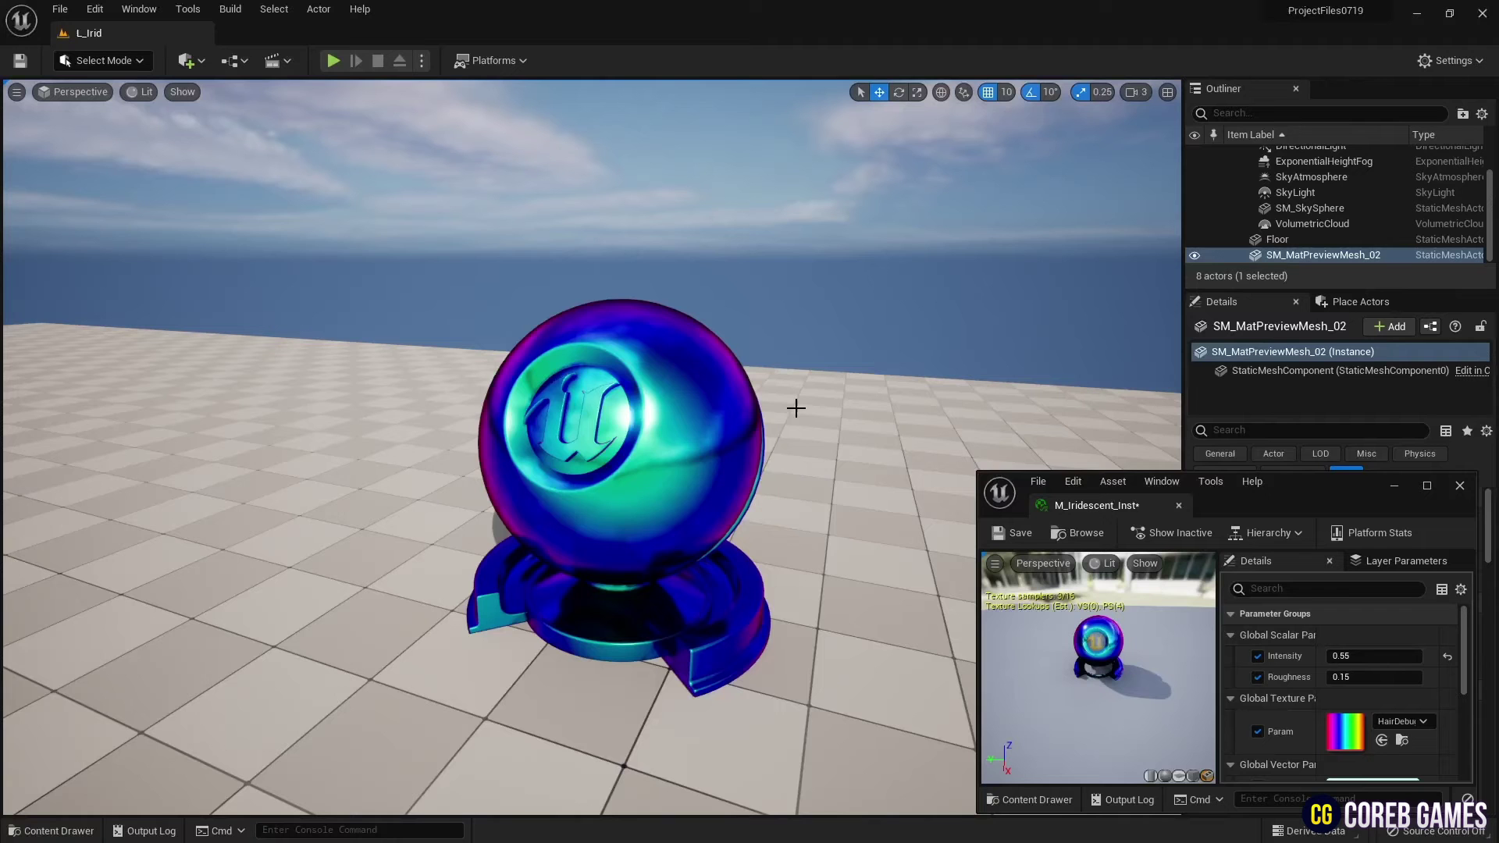
left_click_drag(796, 408, 937, 404, "alt")
mouse_move(591, 447)
right_mouse_down()
mouse_move(663, 443)
mouse_move(574, 449)
right_mouse_up()
left_click_drag(592, 448, 382, 441, "alt")
right_click_drag(591, 447, 671, 433)
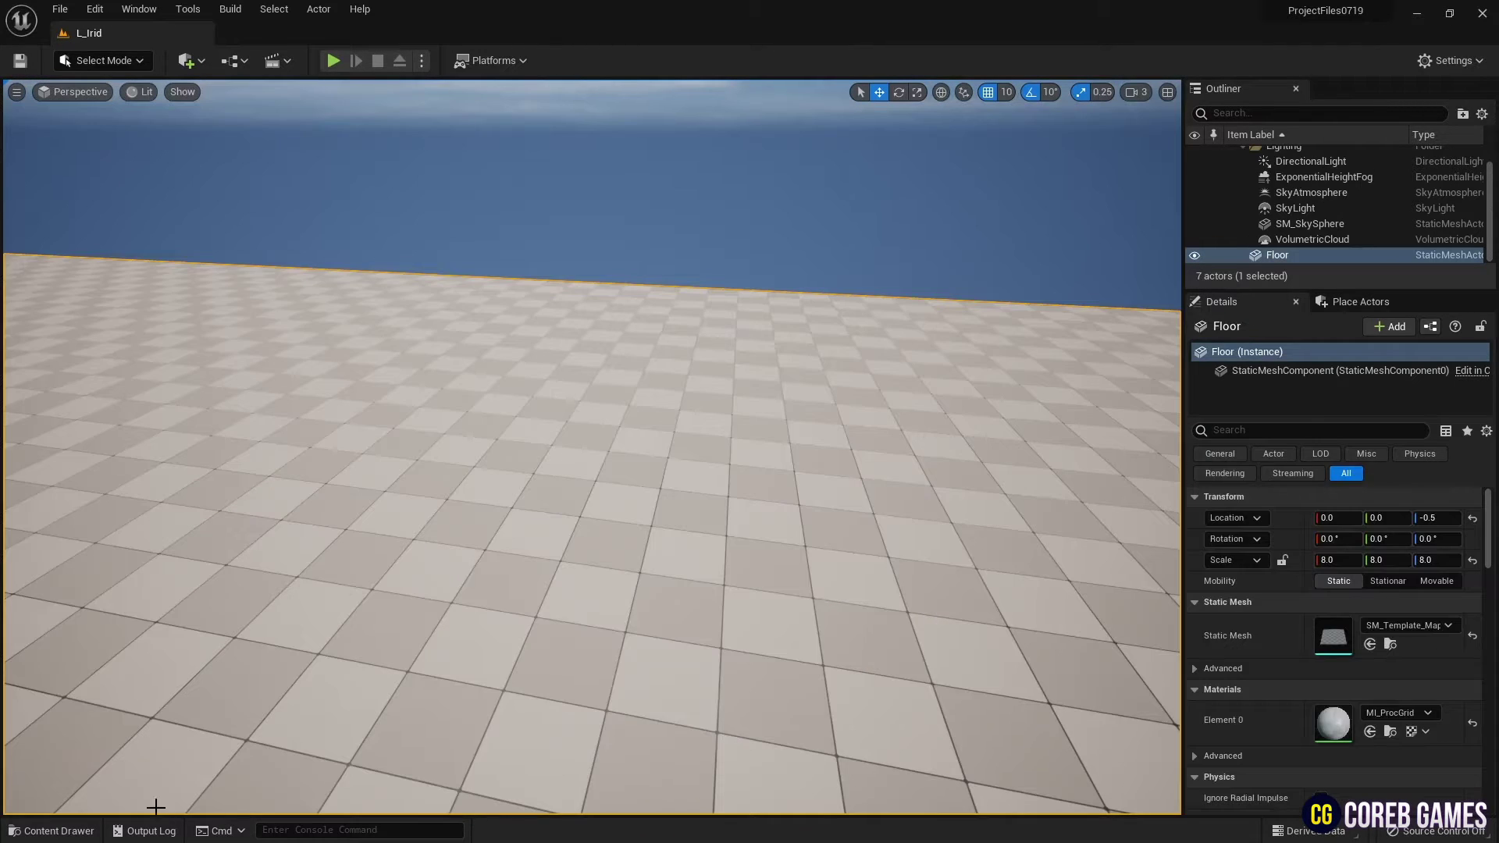
Step: Create a new material named M_Iridescent in the Content folder and open it for editing
left_click(82, 829)
right_click(446, 637)
left_click(545, 284)
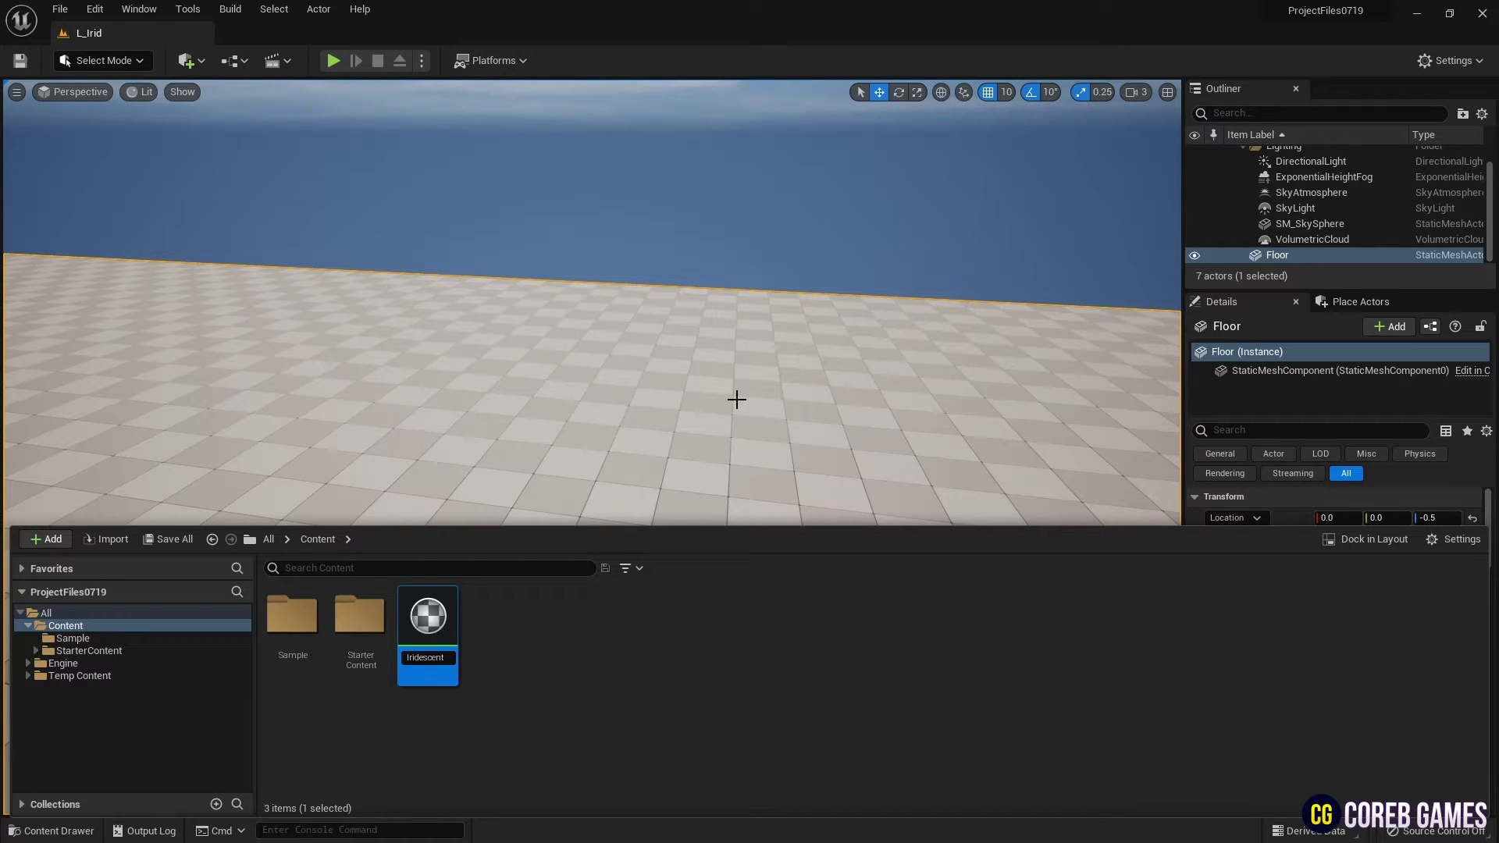
double_click(430, 625)
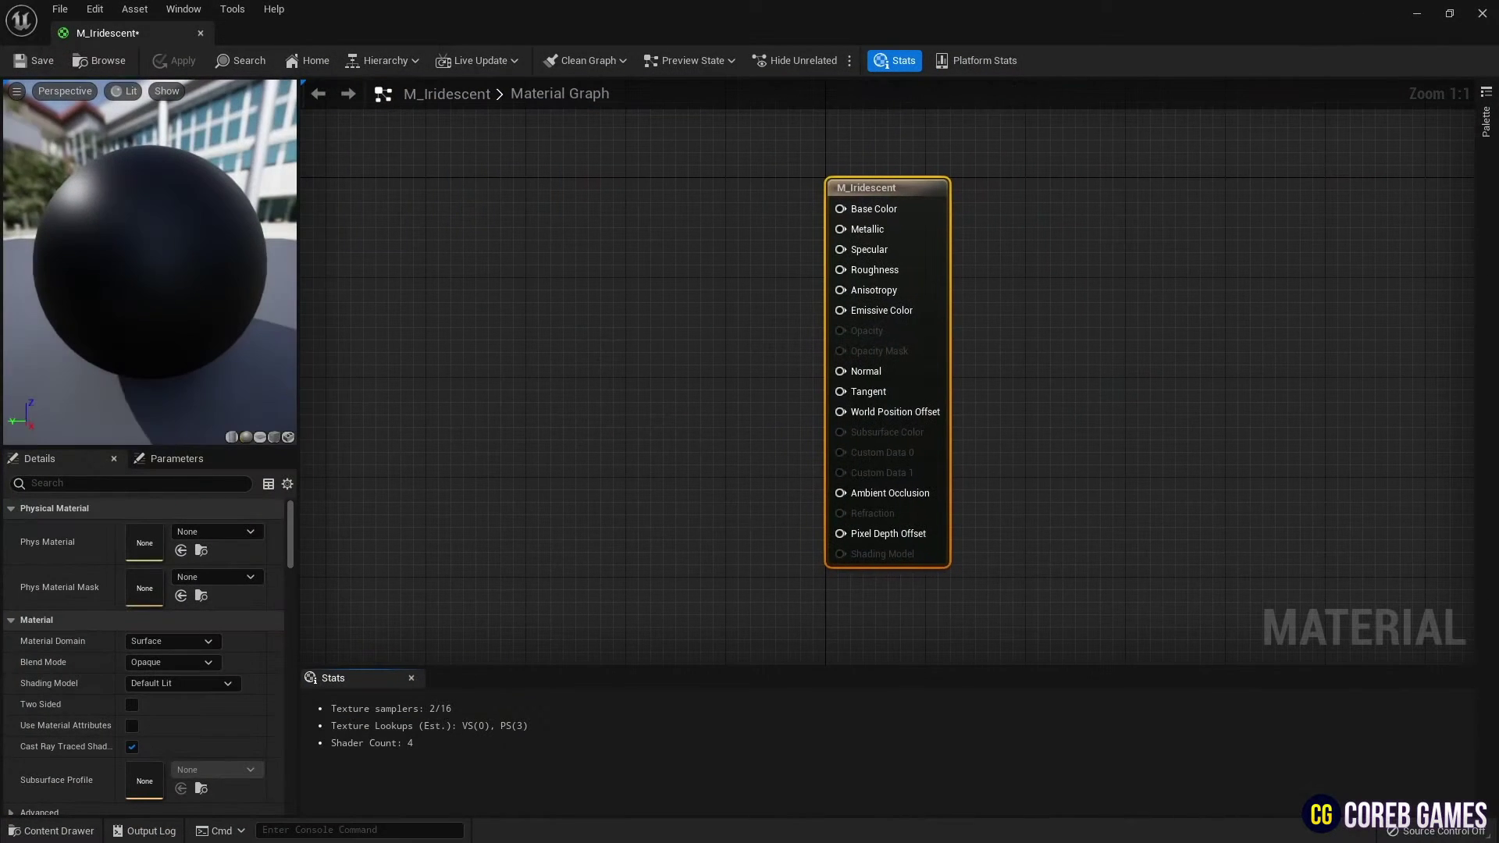
Step: Add a CameraVectorWS node to the material graph and place it well to the left of the material output node
right_click_drag(662, 295, 901, 275)
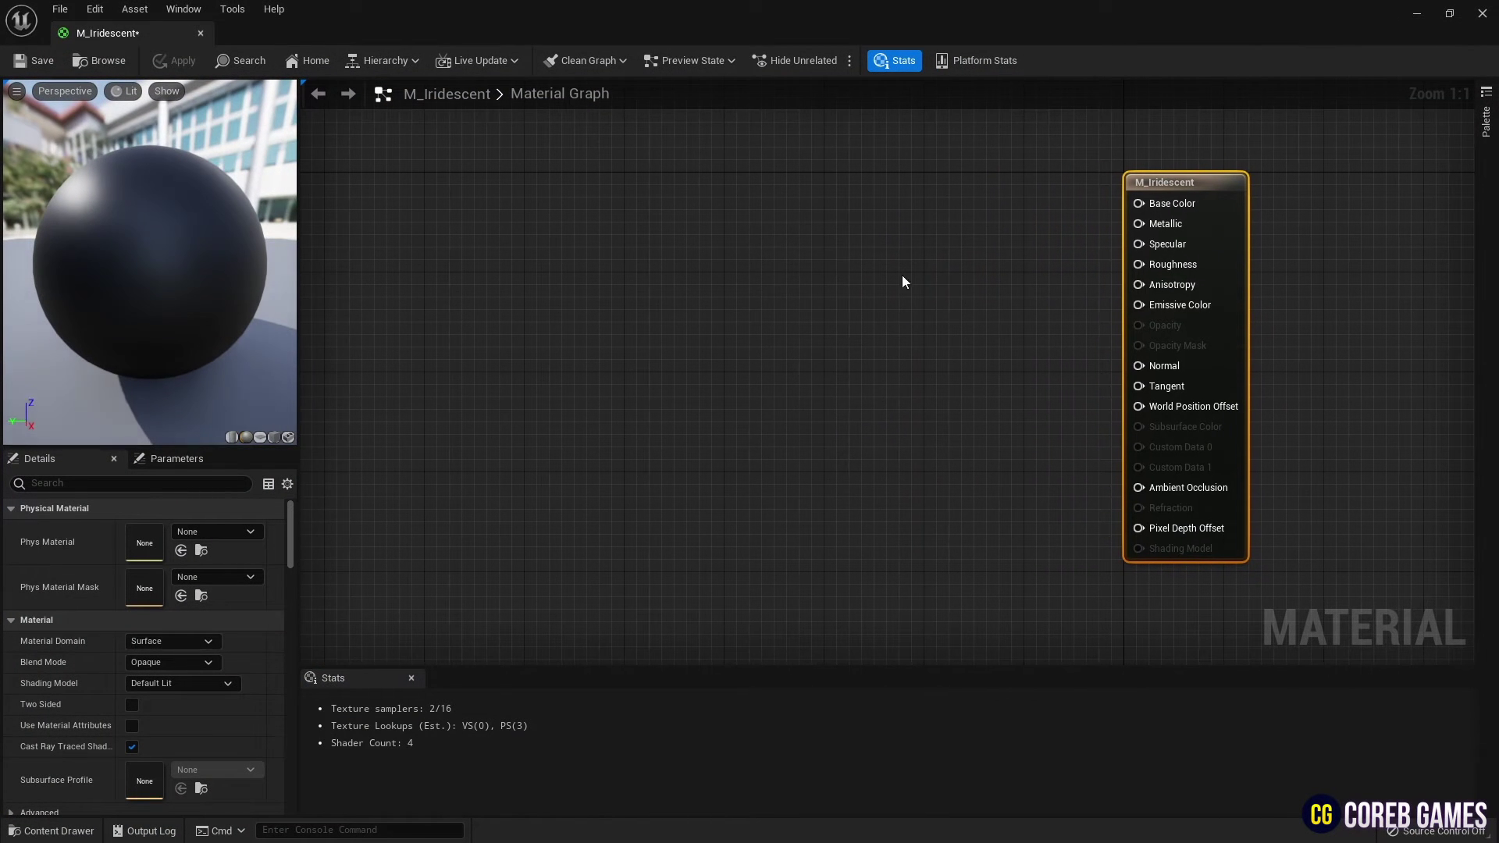
right_click(765, 236)
type("c")
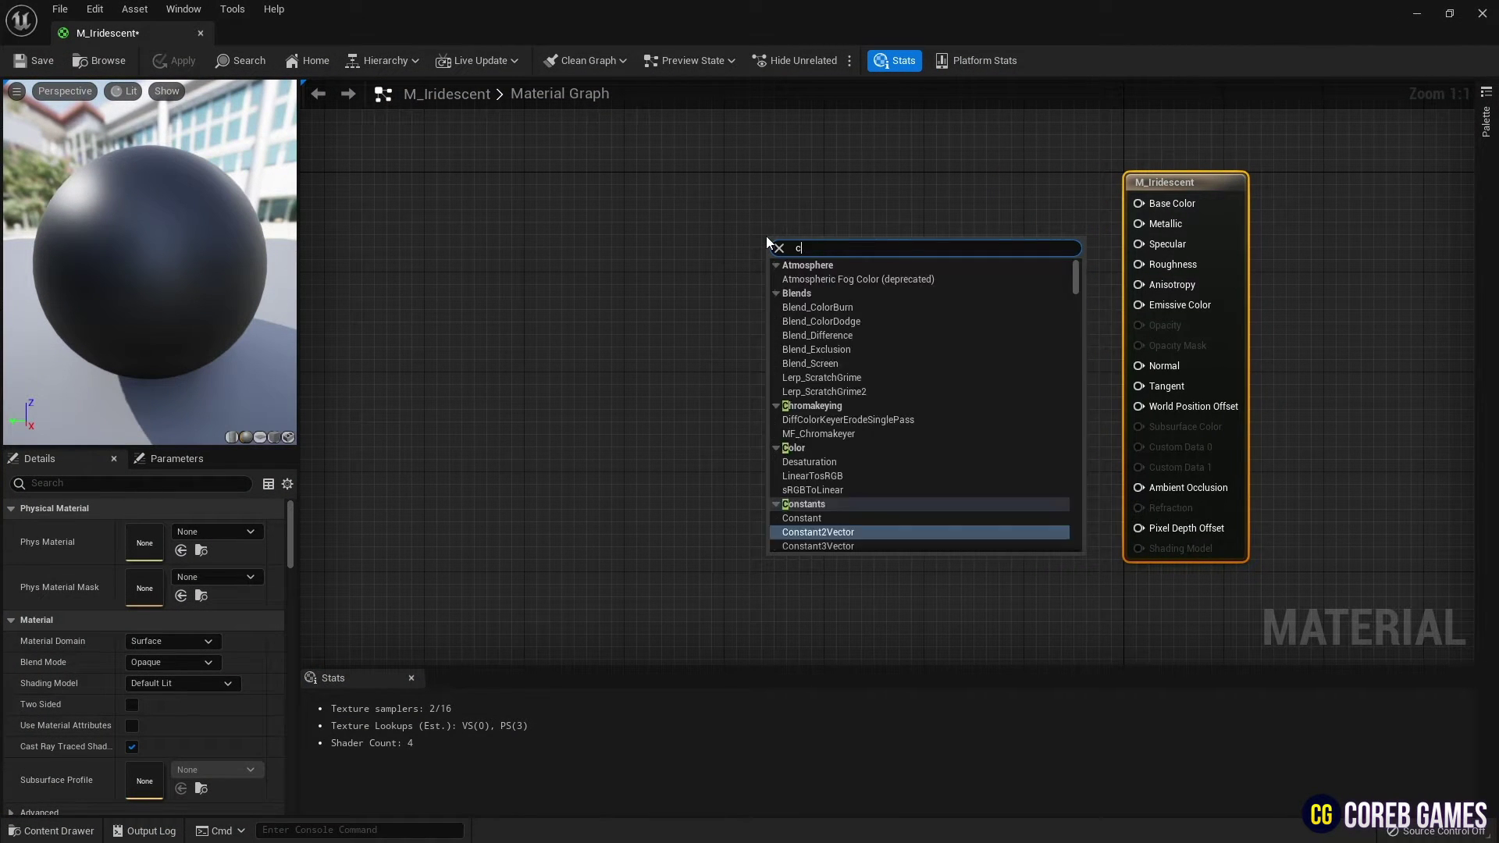
type("amera v")
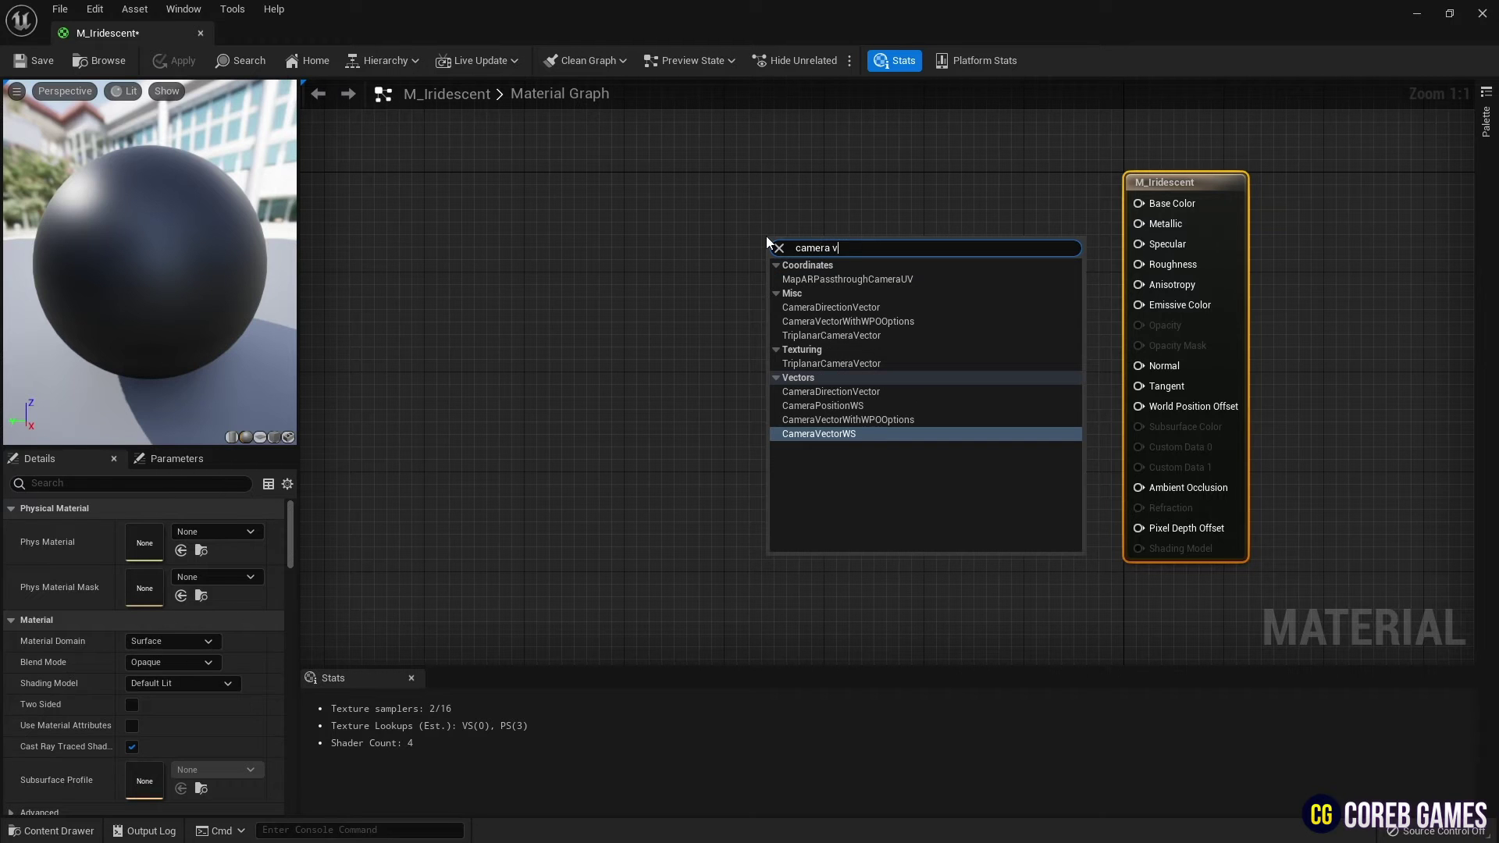
key("Return")
left_click_drag(785, 266, 534, 284)
Step: Preview the Camera Vector node on the sphere and inspect it from different angles
right_click(565, 283)
left_click(648, 315)
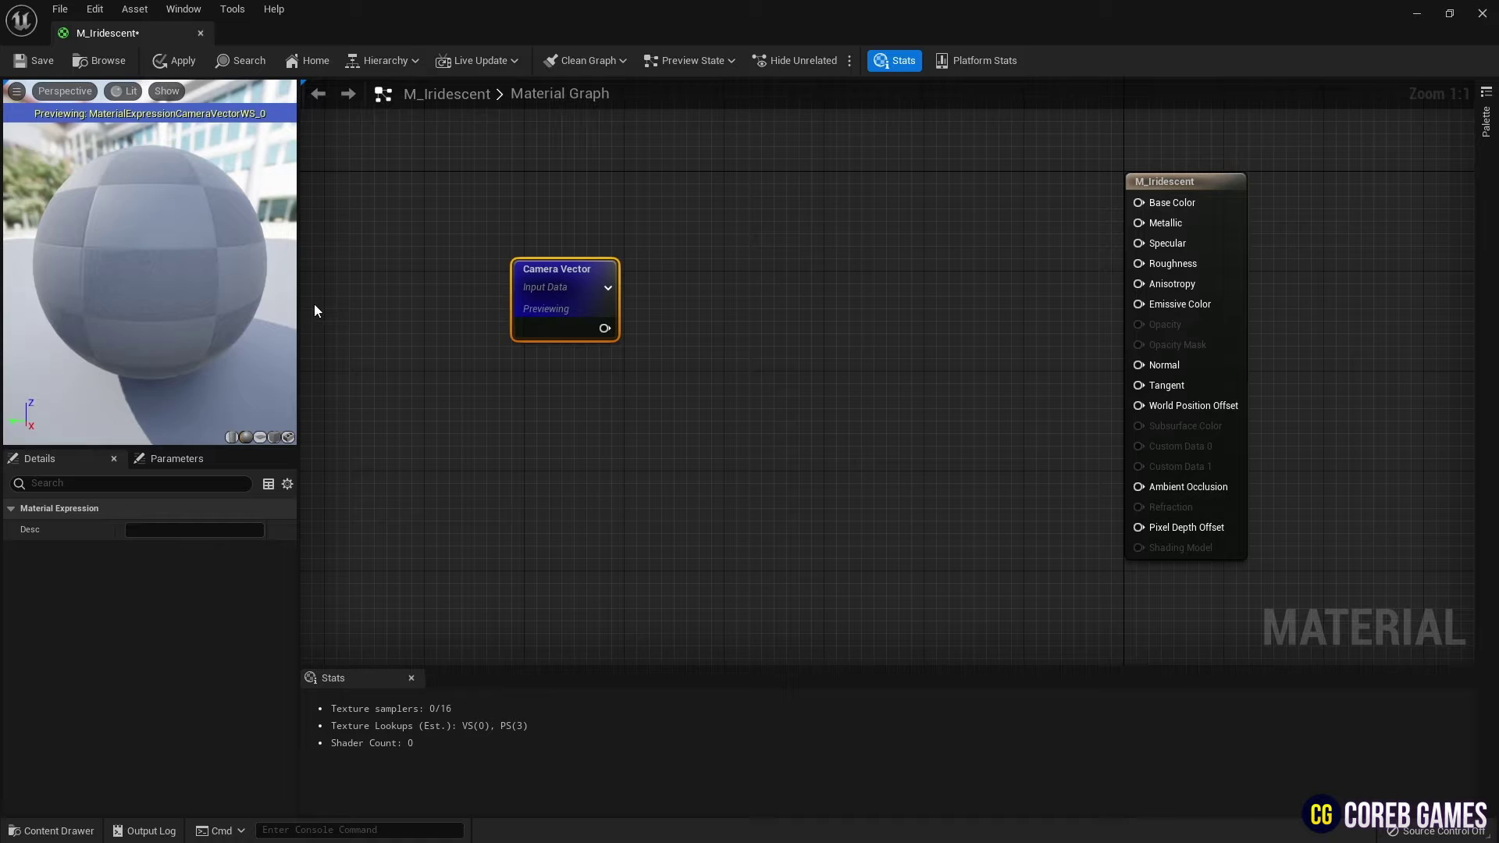
scroll(150, 263, "down", 5)
mouse_move(150, 262)
left_mouse_down()
mouse_move(273, 258)
mouse_move(219, 265)
mouse_move(195, 304)
mouse_move(250, 258)
mouse_move(150, 277)
mouse_move(101, 226)
mouse_move(172, 273)
mouse_move(187, 242)
mouse_move(150, 262)
left_mouse_up()
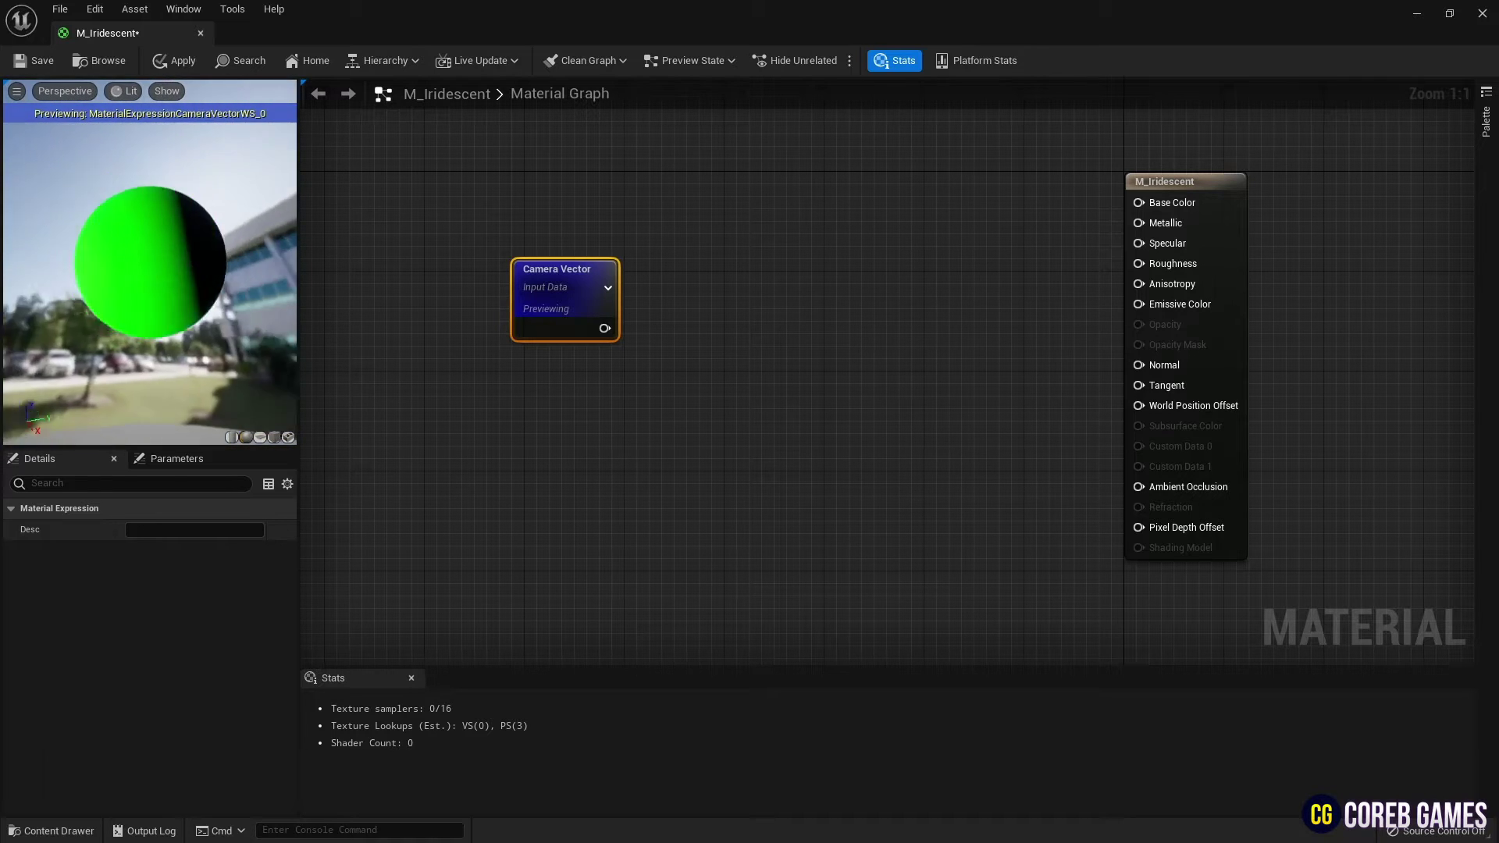
Step: Add a VertexNormalWS node below the Camera Vector node
right_click_drag(639, 454, 705, 434)
right_click(597, 362)
type("verte")
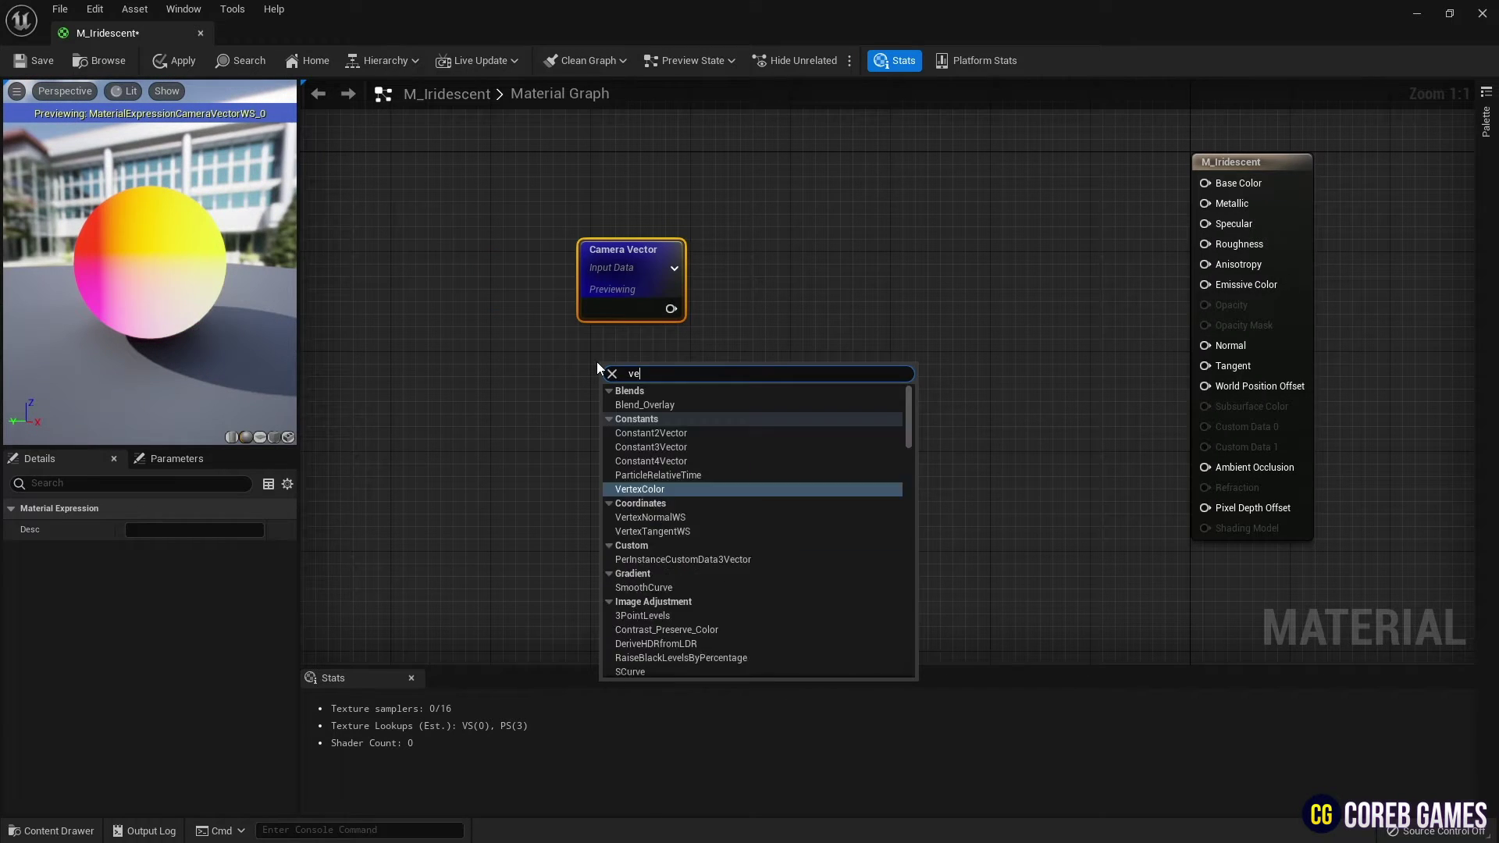
key("Down")
key("Down")
key("Return")
Step: Preview the VertexNormalWS node on the sphere from several angles and align the node beneath Camera Vector
right_click(656, 384)
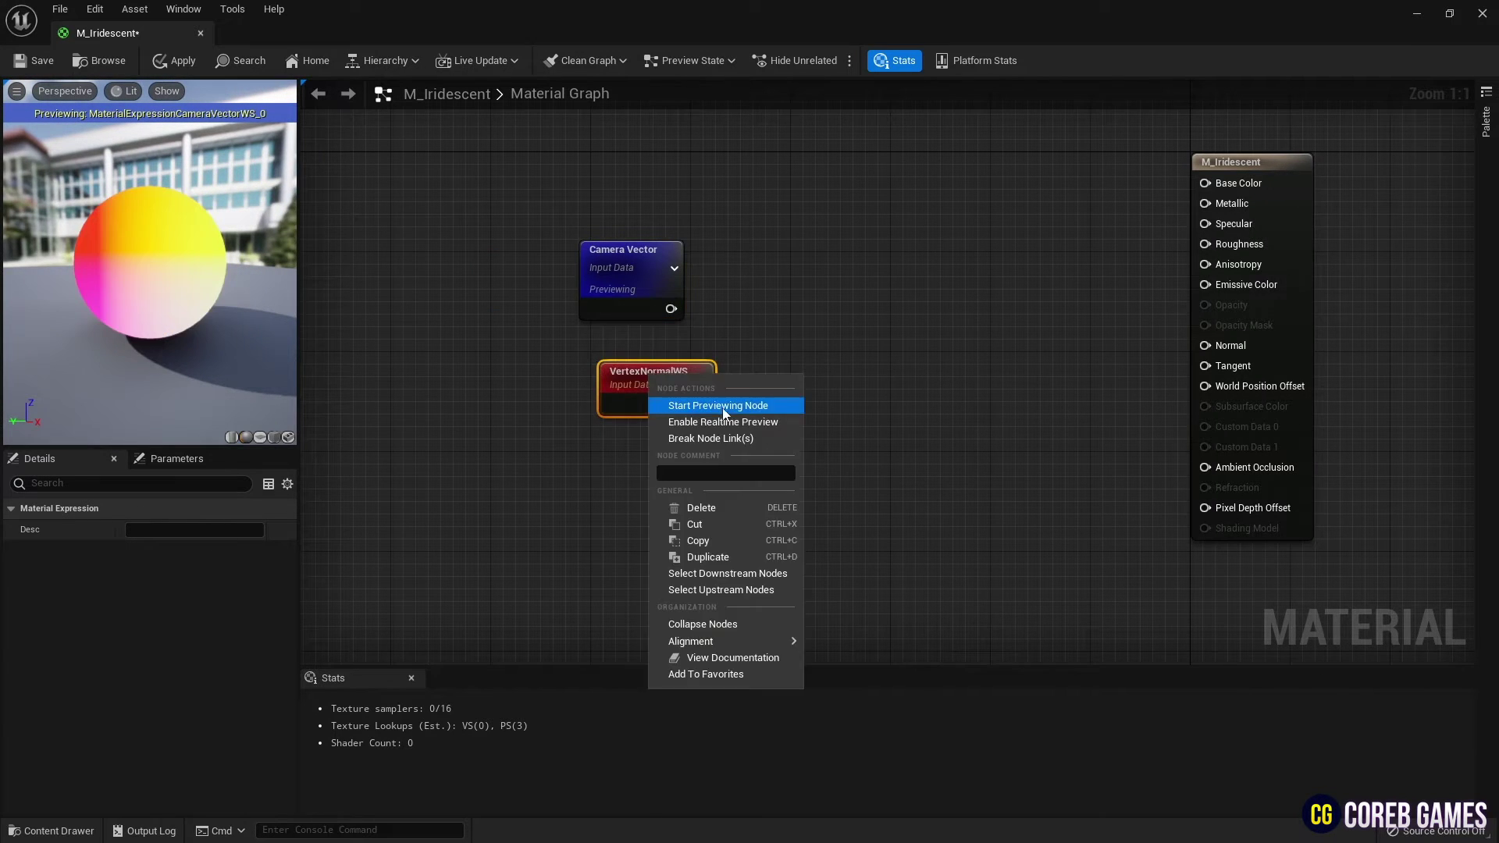
left_click(703, 400)
left_click_drag(654, 384, 634, 375)
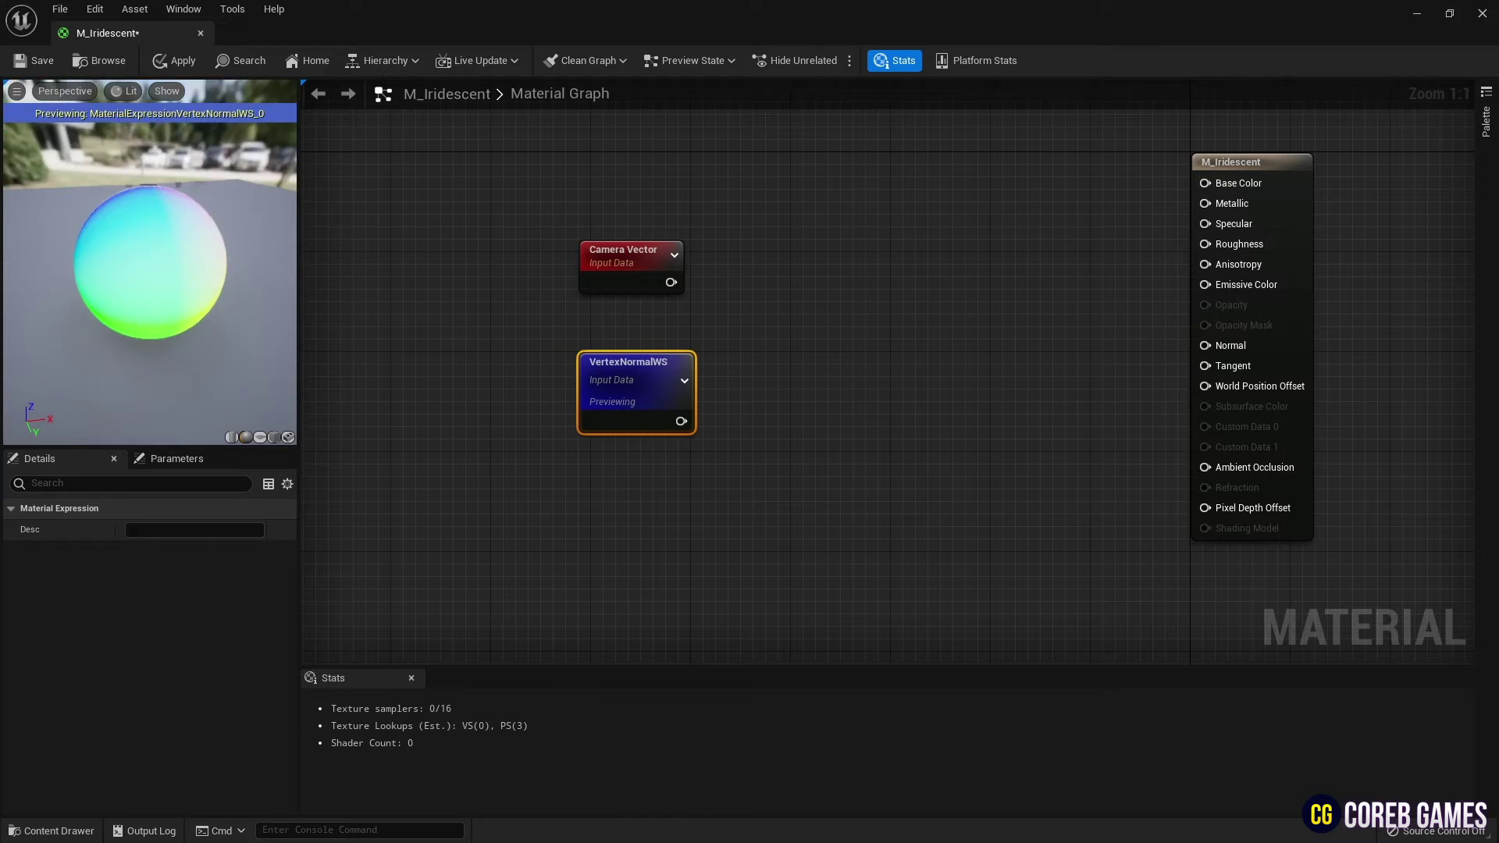
left_click_drag(150, 312, 273, 209)
scroll(156, 234, "down", 4)
left_click_drag(163, 220, 215, 224)
left_click_drag(149, 261, 281, 235)
Step: Add a DotProduct node with Camera Vector wired to input A and VertexNormalWS to input B
right_click(752, 318)
type("dot")
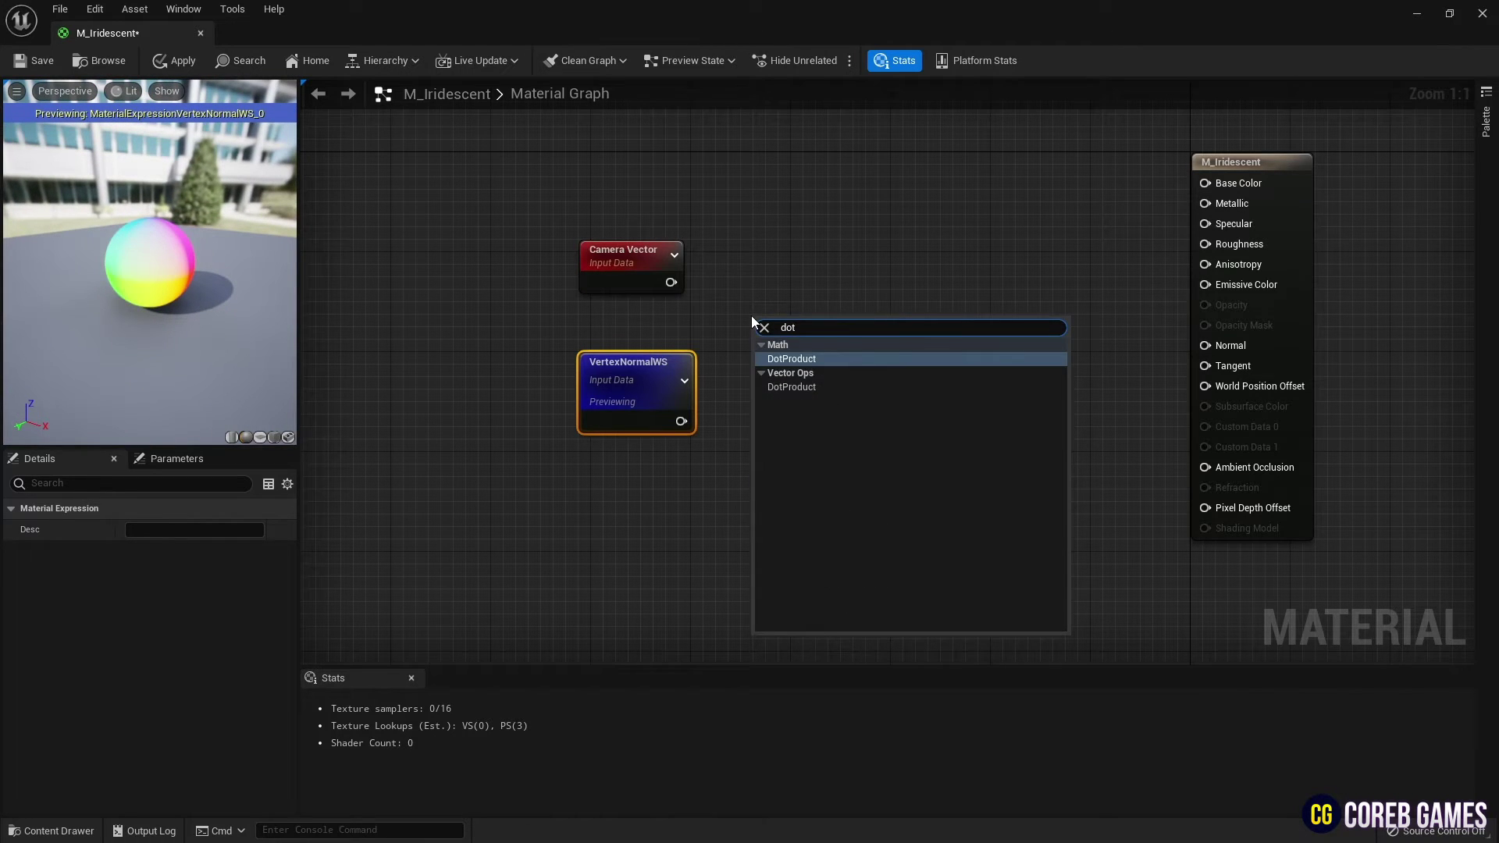
key("Return")
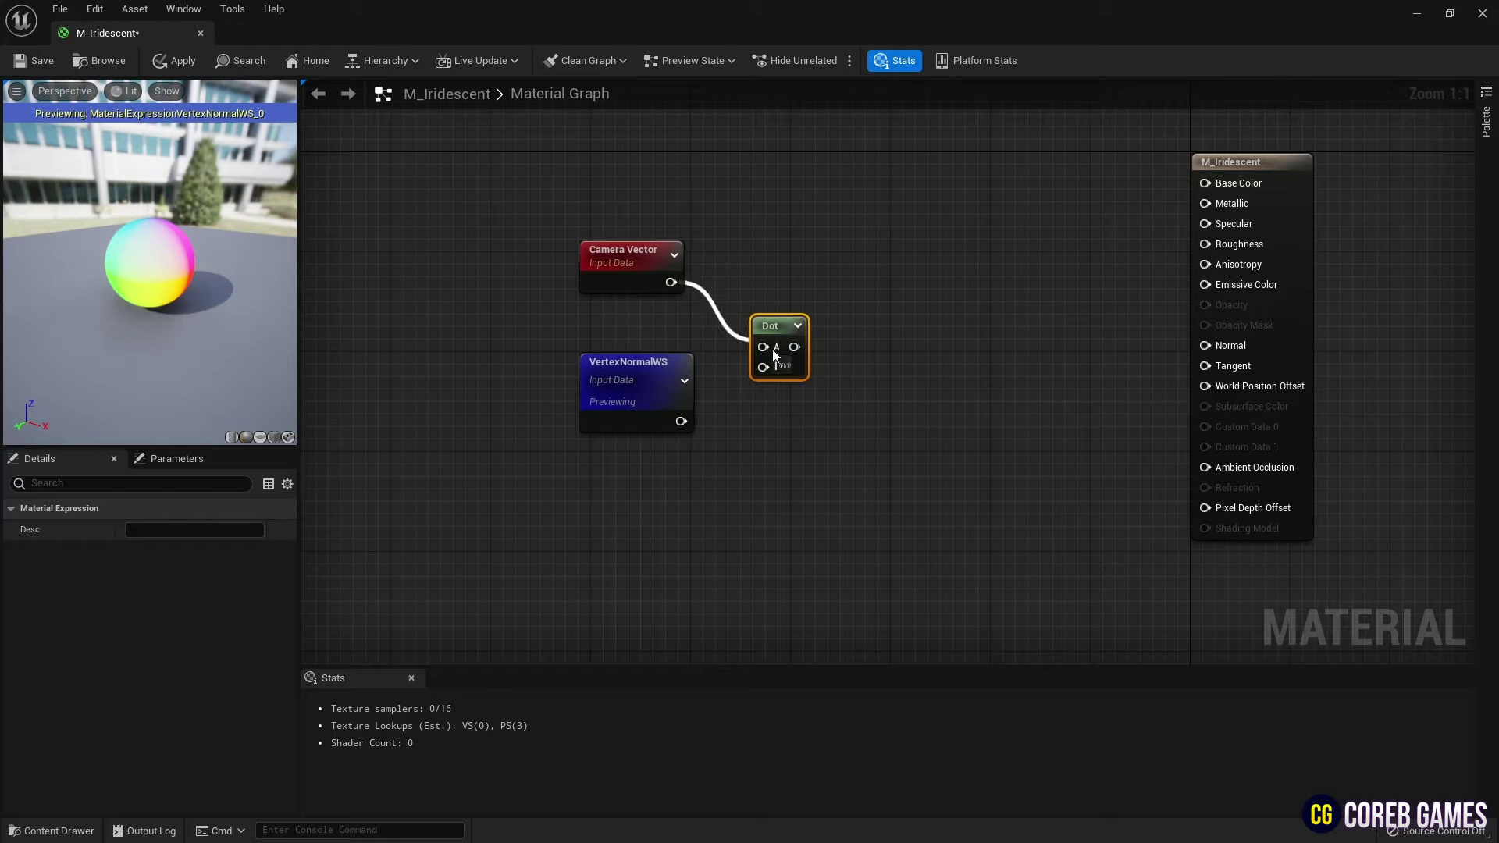
left_click_drag(680, 421, 763, 367)
left_click_drag(775, 325, 752, 298)
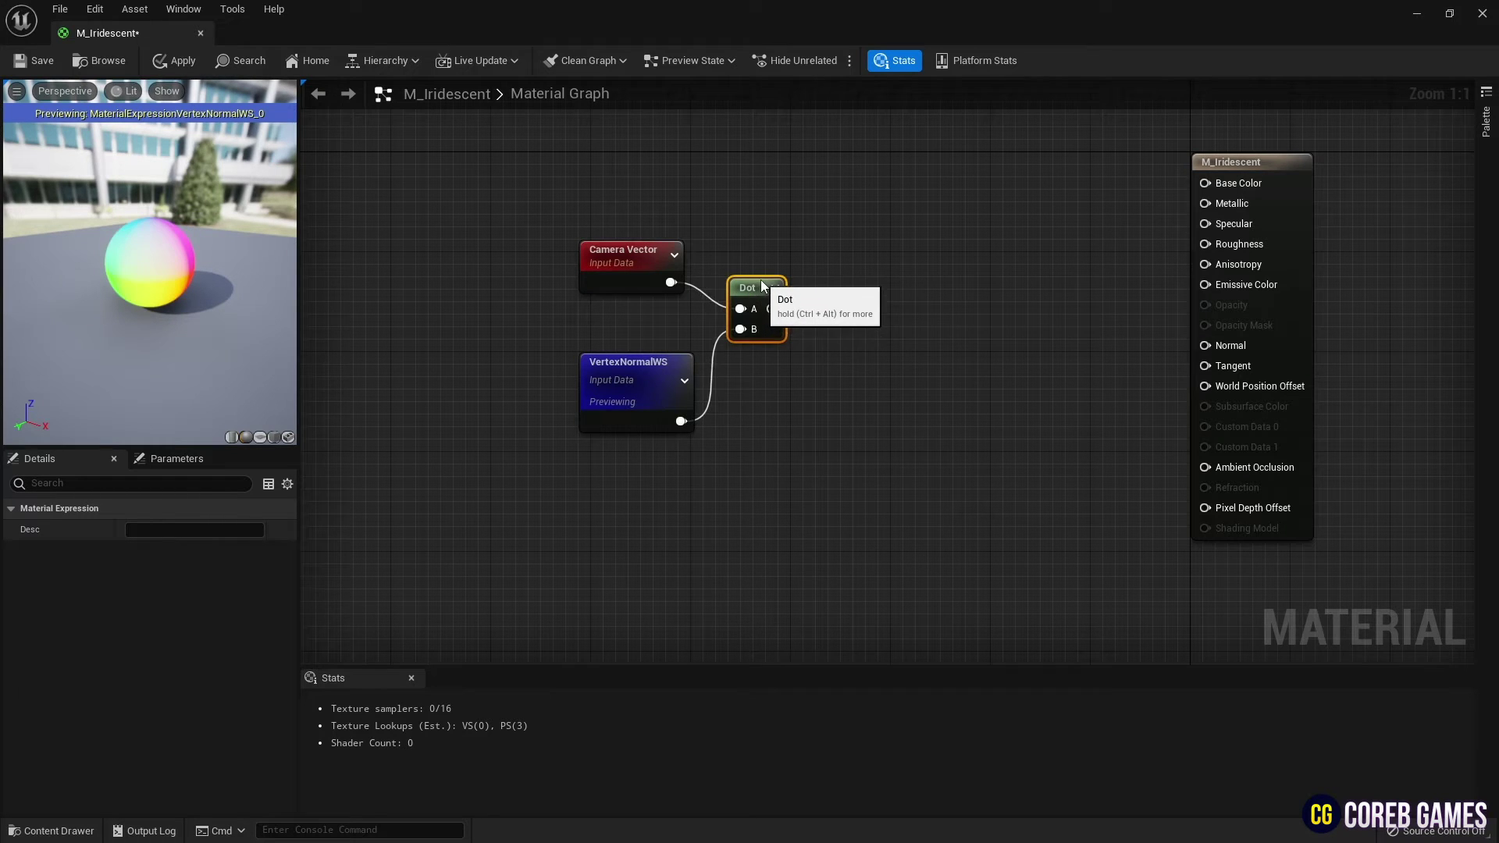
Step: Preview the Dot node on the sphere, inspect the shading and move the node slightly up beside Camera Vector
right_click(760, 285)
left_click(785, 318)
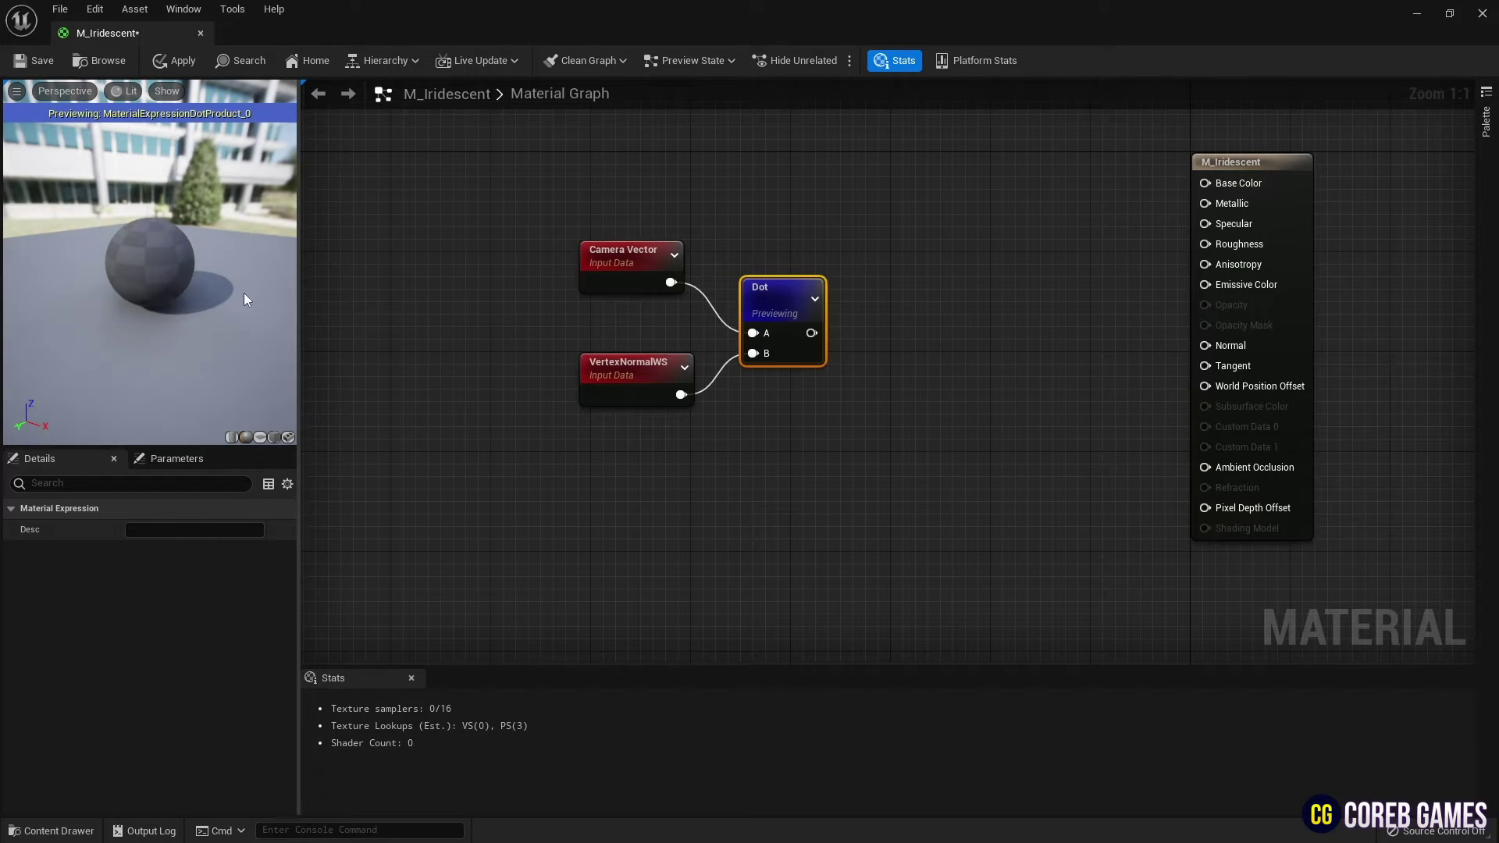
left_click_drag(150, 262, 171, 288)
scroll(157, 289, "up", 4)
left_click_drag(772, 302, 762, 276)
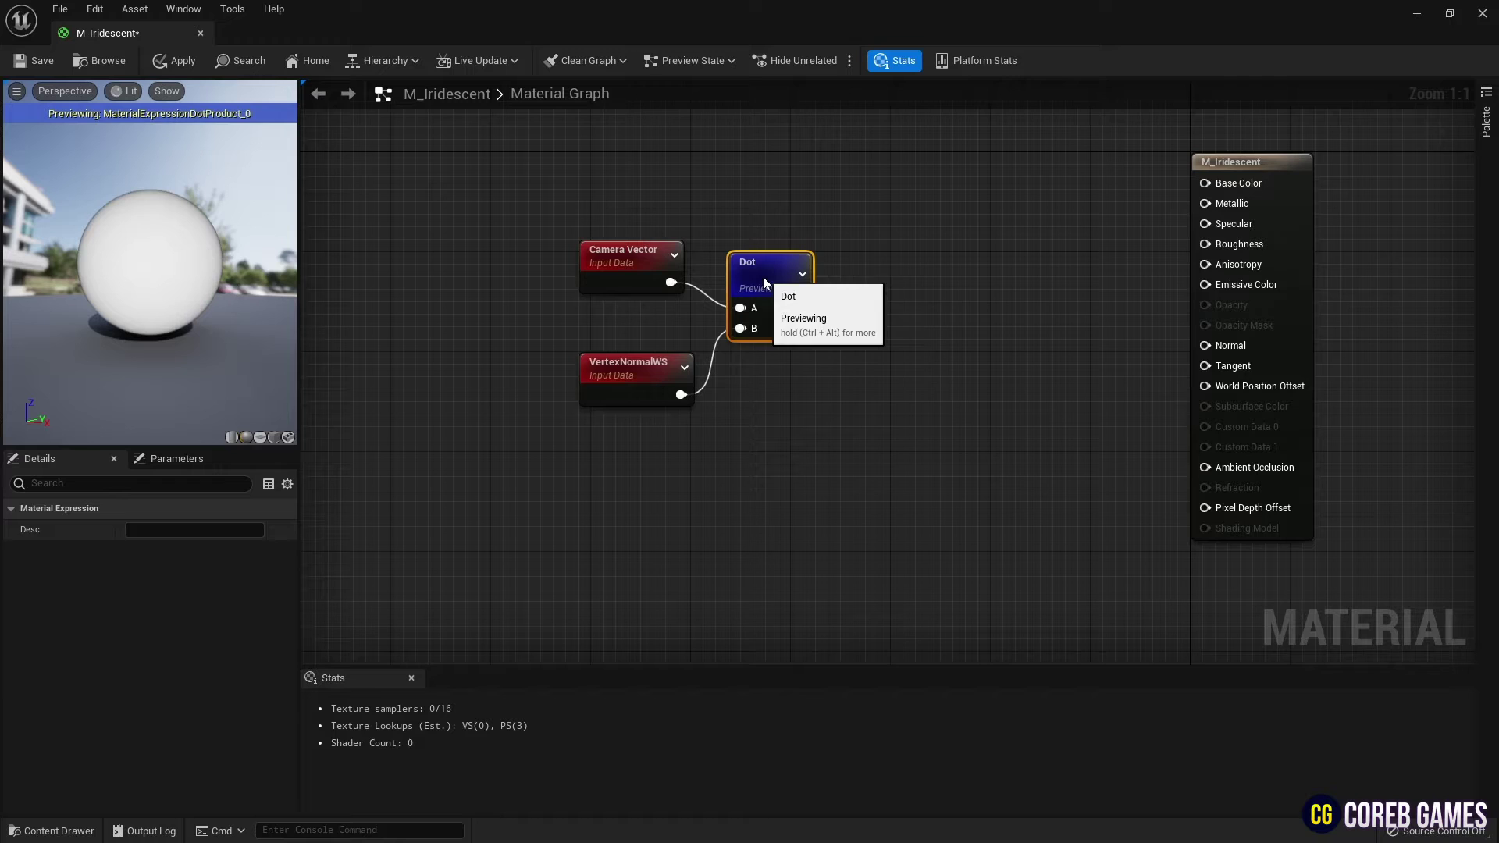
Step: Add a Multiply node and a scalar parameter named Intensity with a default value of 0.5
left_click(896, 308)
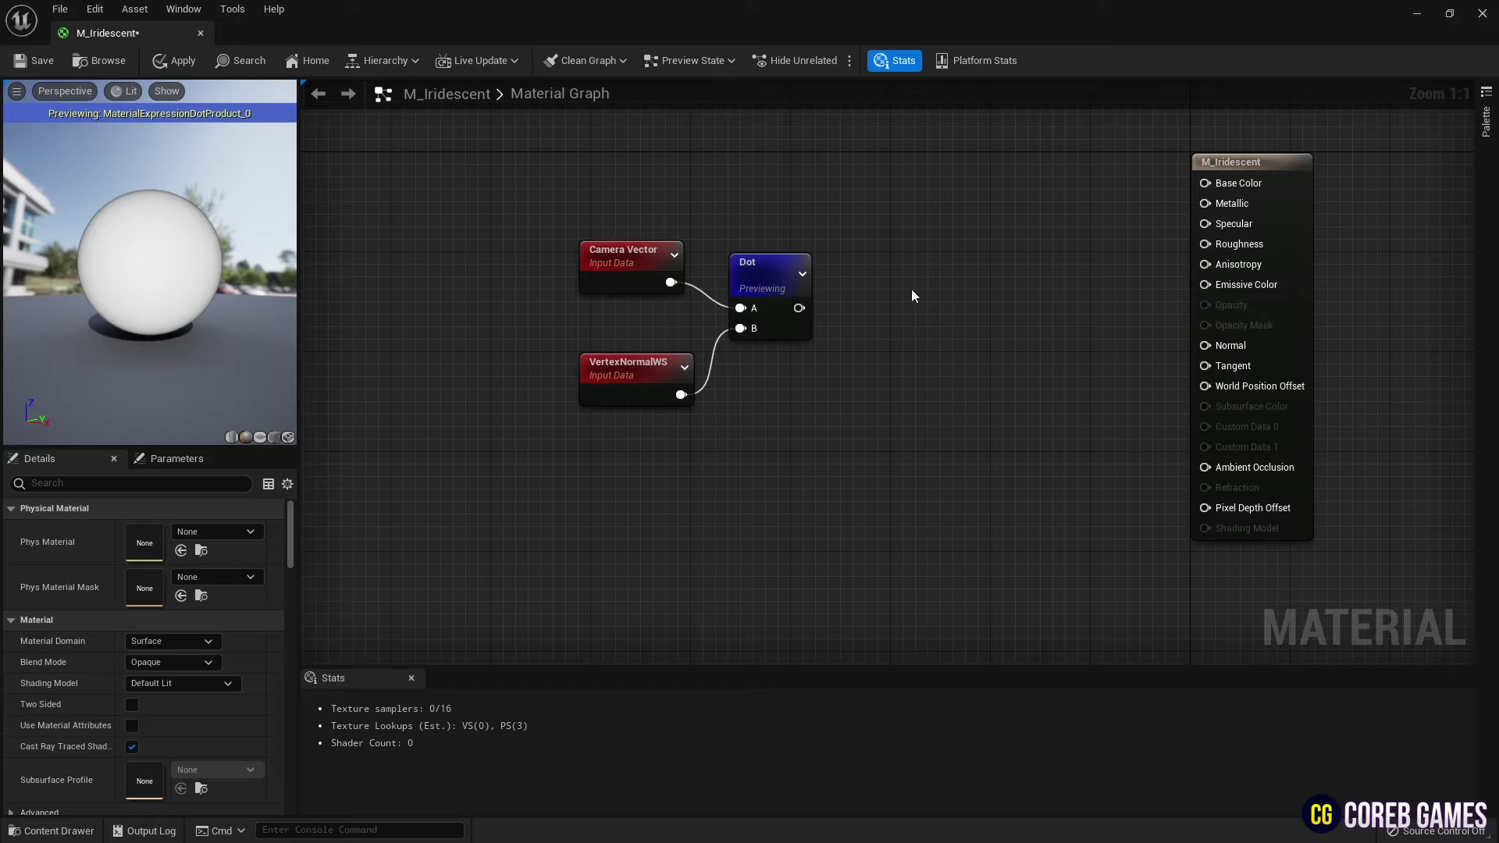
left_click(911, 295)
left_click(789, 375)
left_click(788, 379)
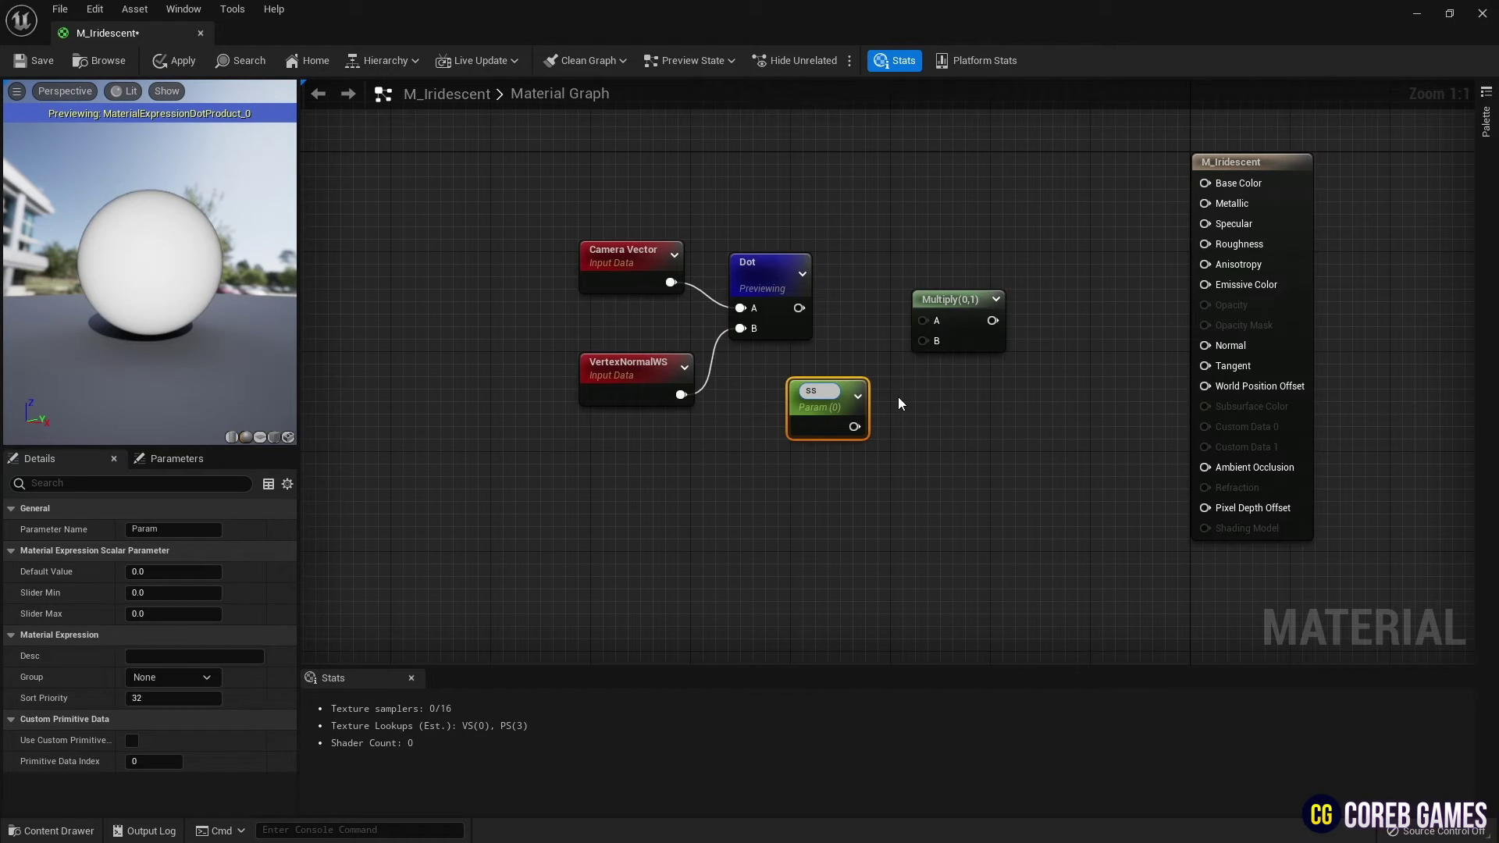
key("BackSpace")
key("BackSpace")
type("Intensity")
key("Return")
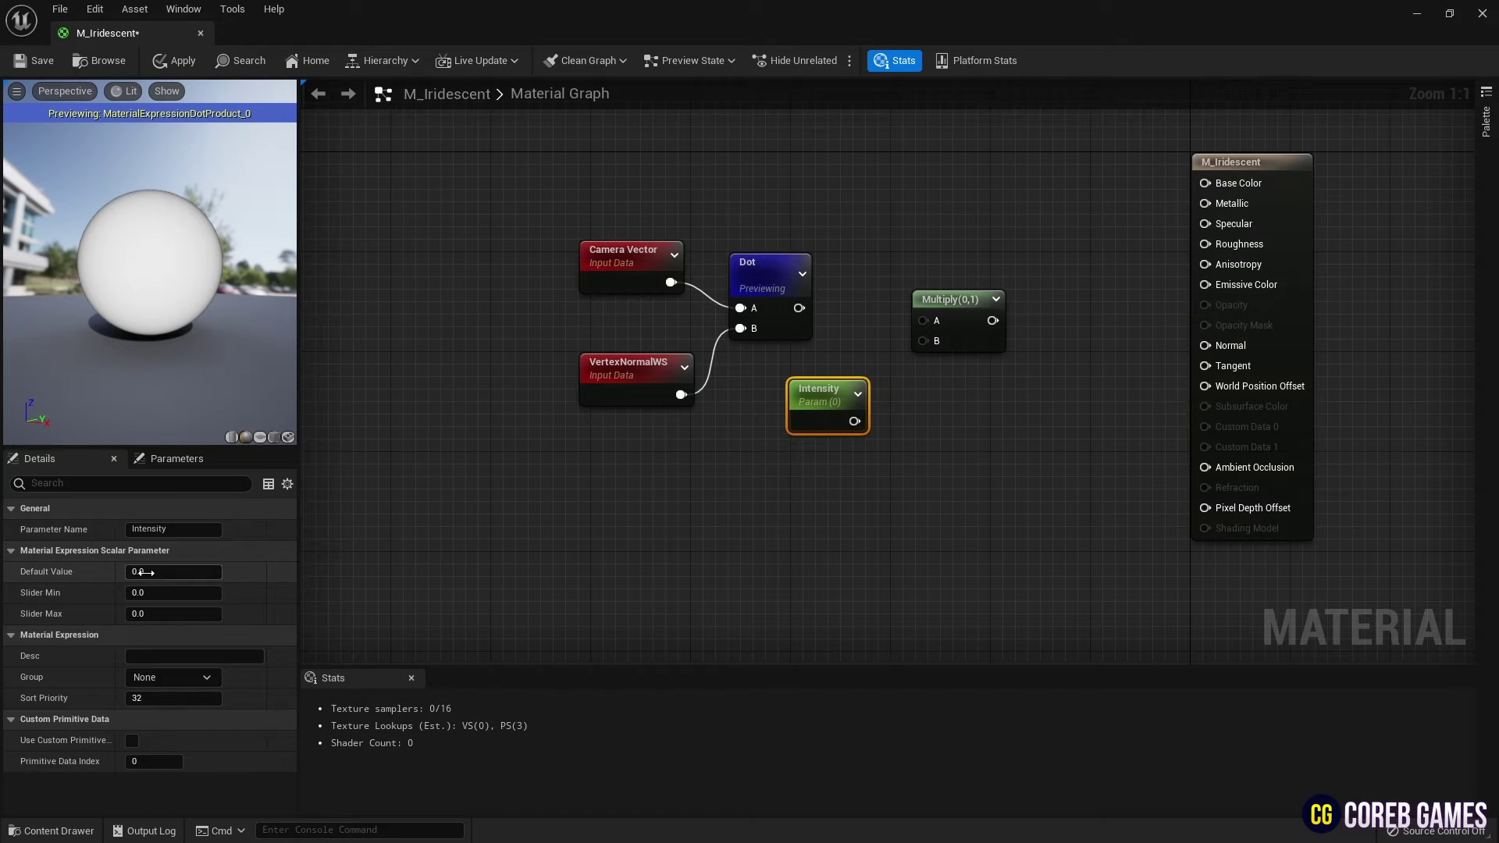
Step: Wire Dot to Multiply input A and Intensity to input B, arranging the nodes closer together
left_click_drag(943, 306, 936, 306)
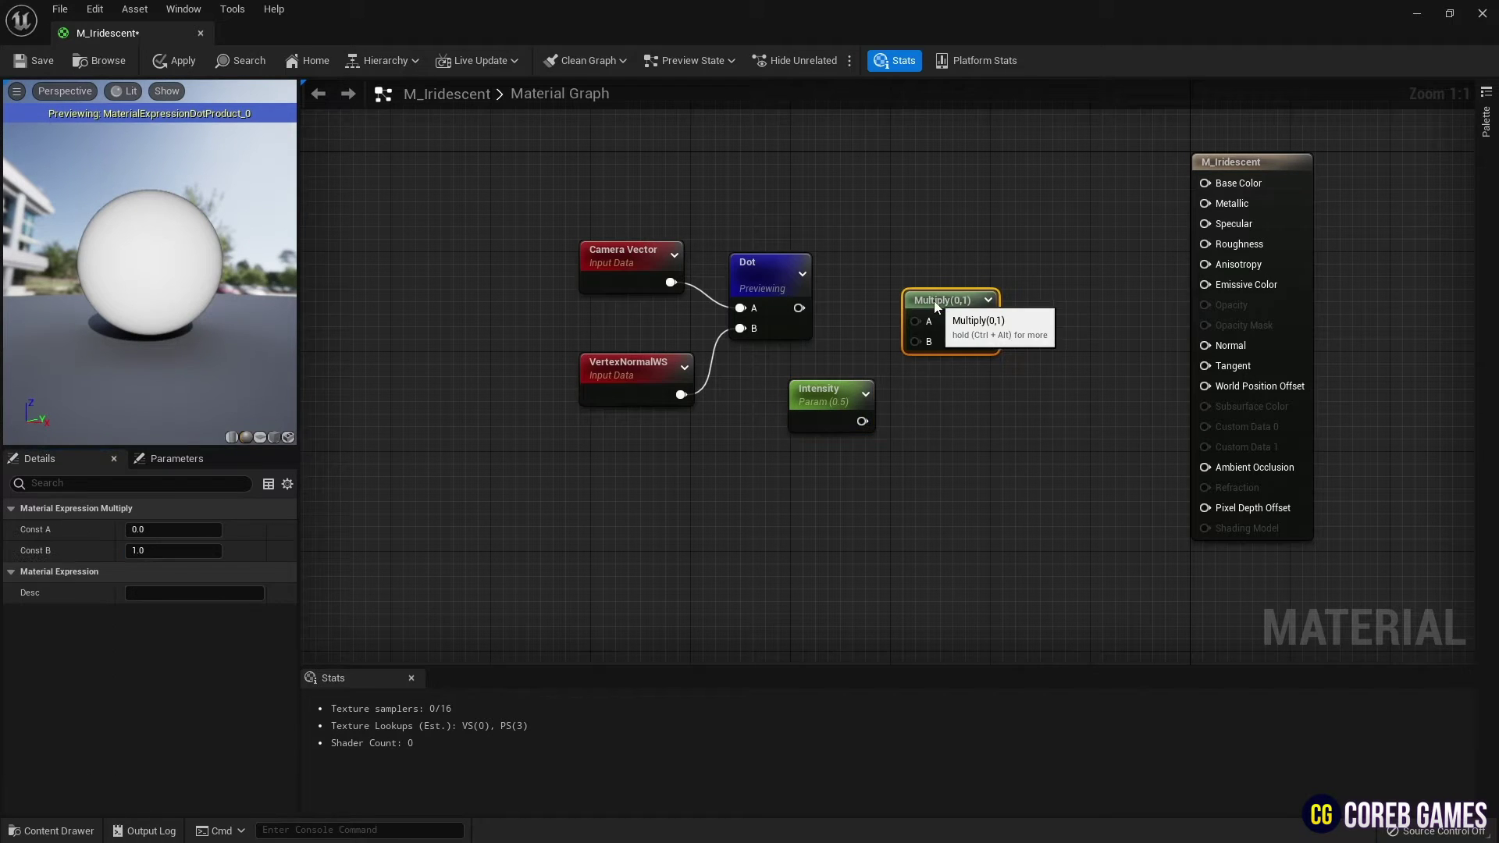
left_click_drag(861, 421, 788, 380)
left_click_drag(921, 297, 909, 299)
Step: Preview the Multiply node on the sphere and inspect the shading up close
right_click(910, 304)
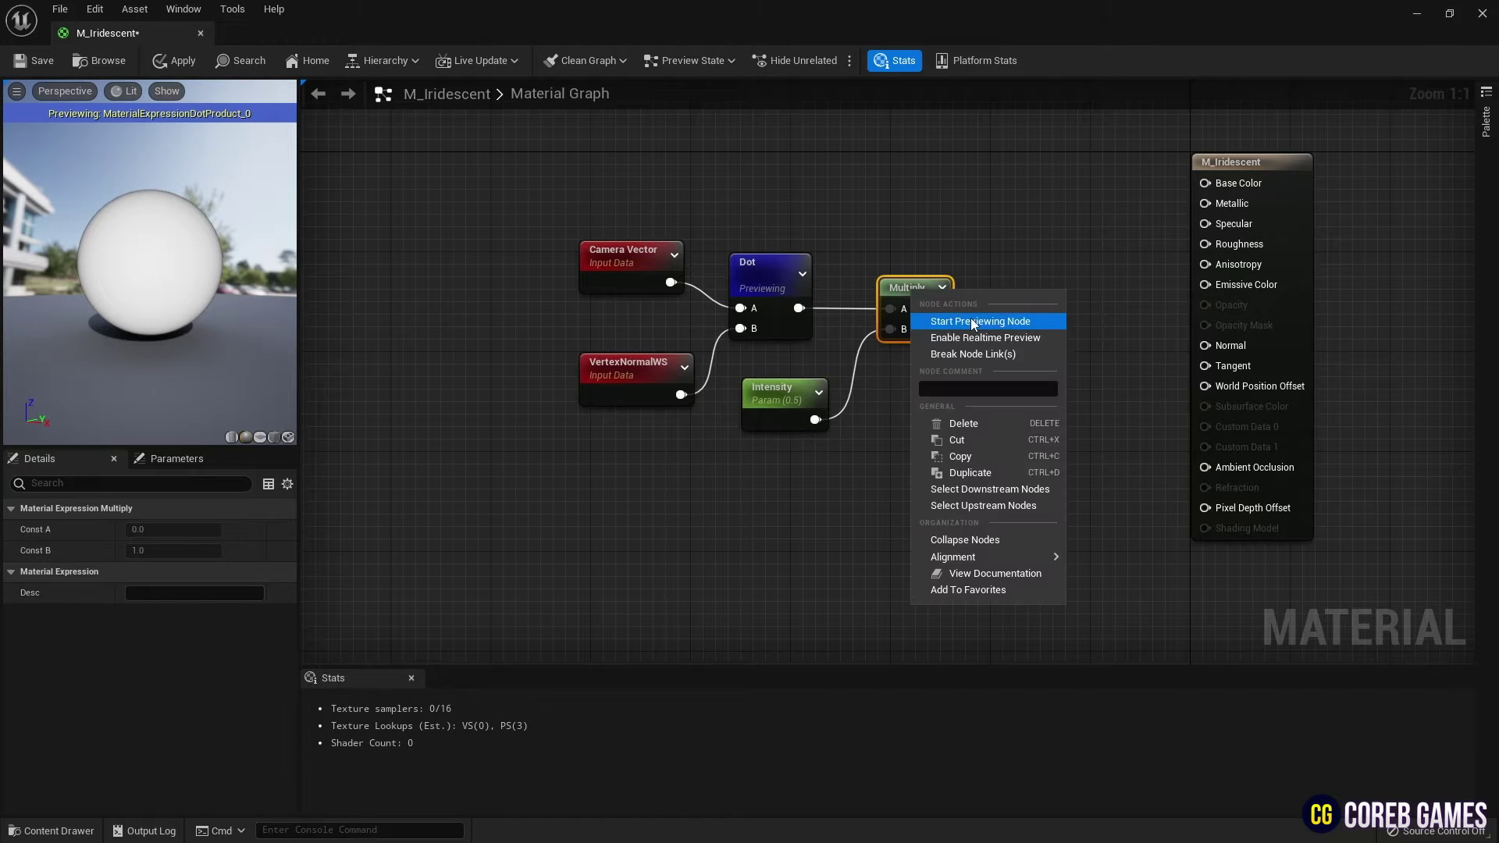
left_click(969, 318)
left_click_drag(198, 256, 261, 234)
scroll(150, 266, "up", 4)
left_click_drag(114, 277, 20, 261)
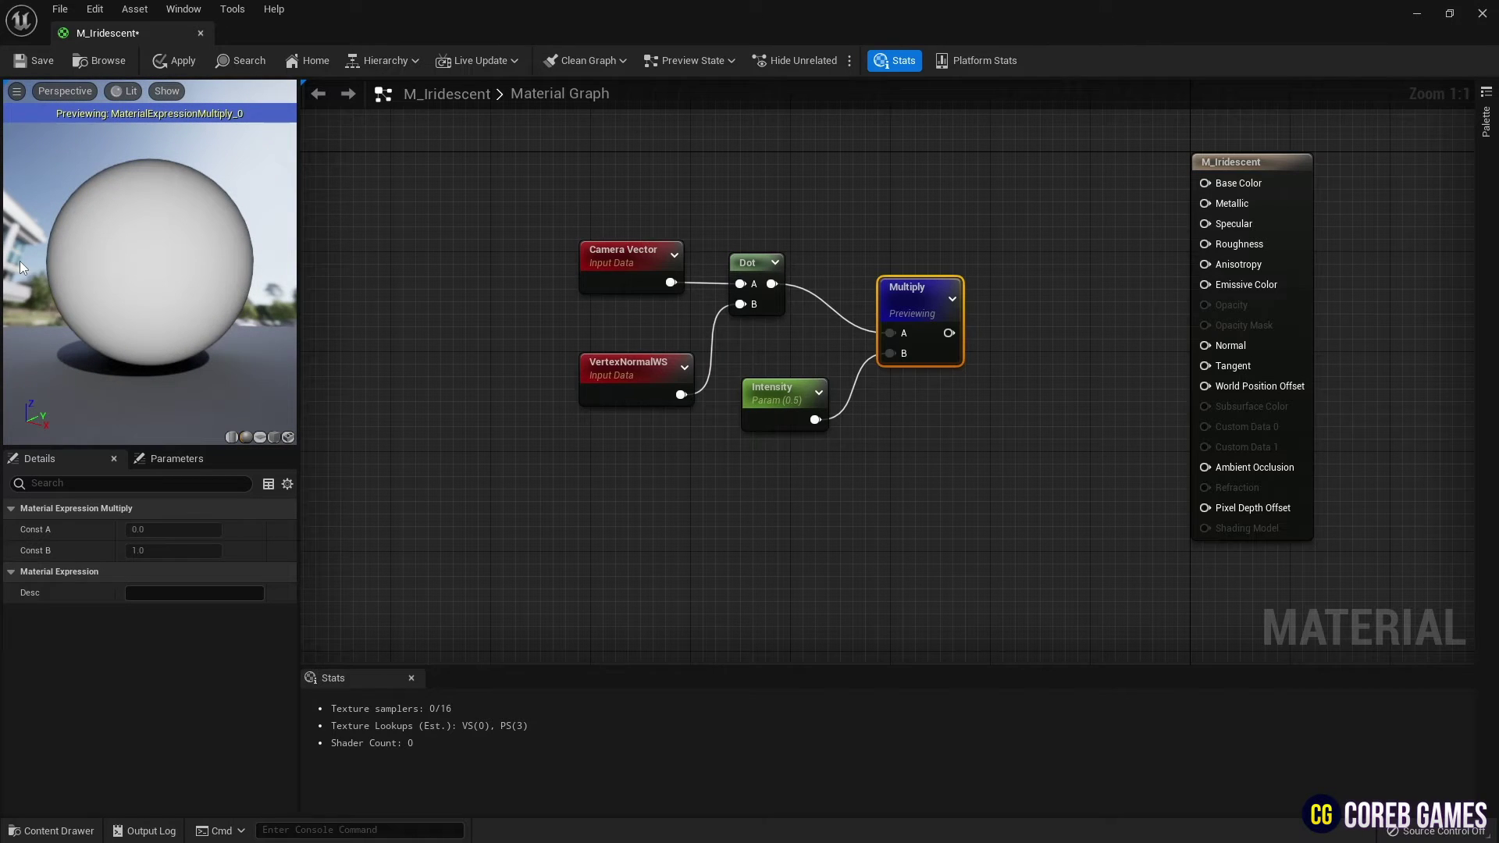
Step: Move the whole group of nodes feeding Multiply, including Multiply, left to make room before the material output
left_click_drag(985, 228, 609, 449)
left_click_drag(906, 292, 606, 341)
left_click(727, 321)
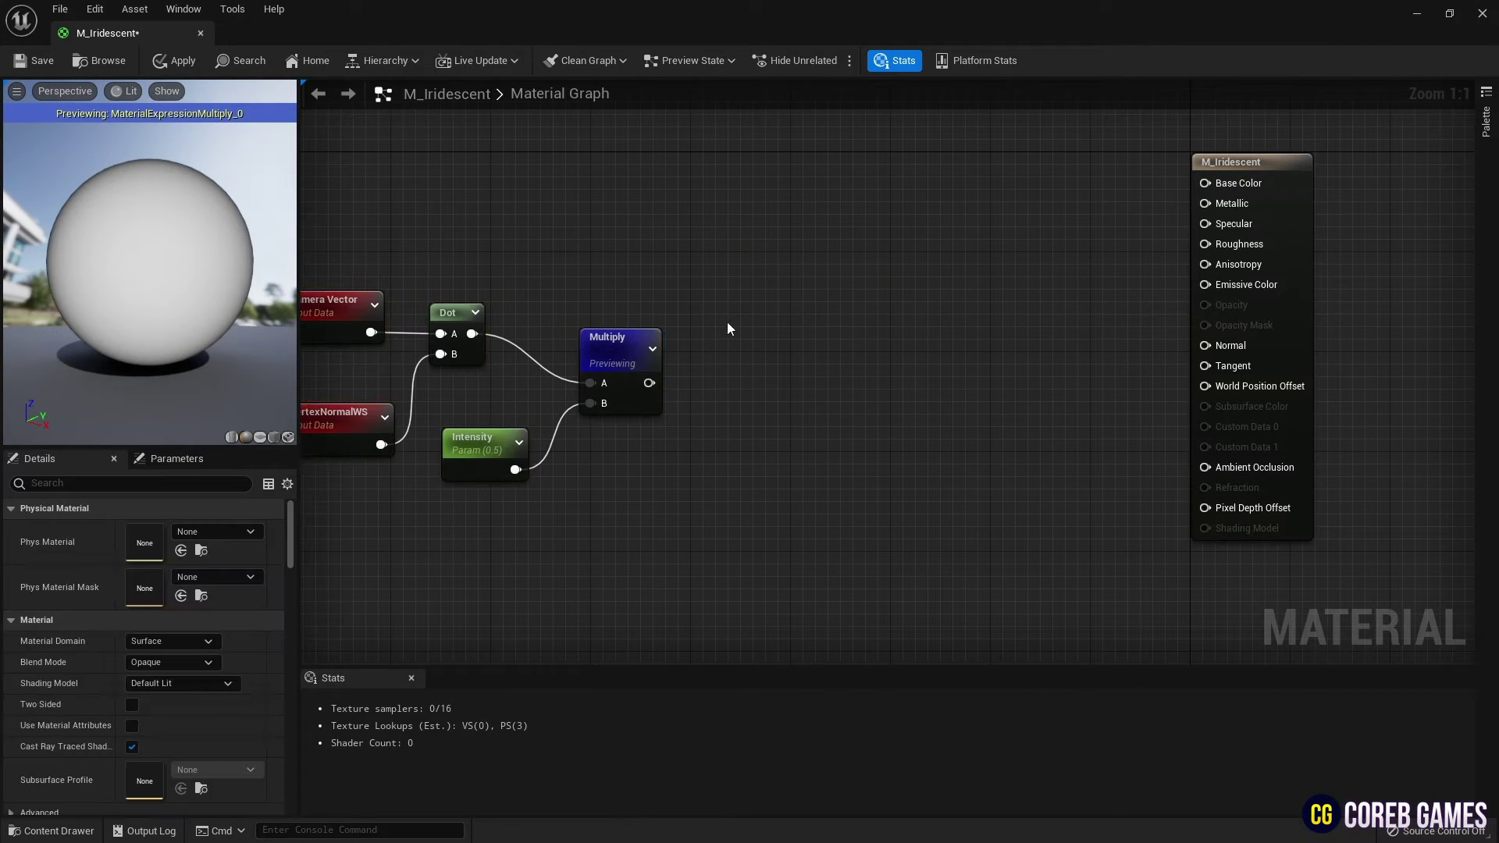
Step: Add a Saturate node fed by the Multiply output and preview it on the sphere
right_click_drag(740, 321, 822, 312)
right_click(854, 298)
type("sat")
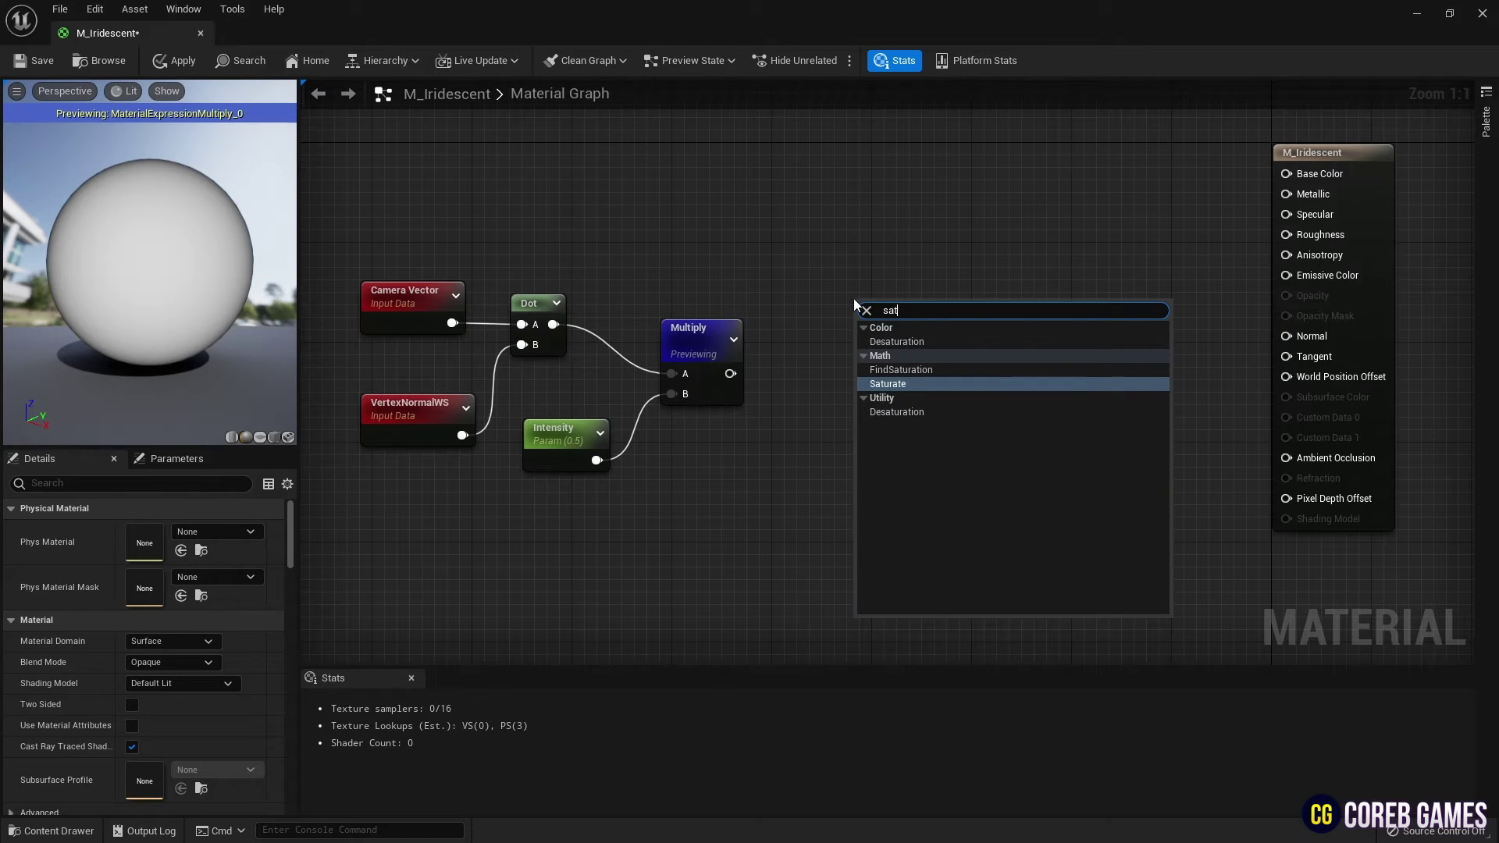
key("Escape")
left_click_drag(731, 374, 868, 328)
left_click_drag(889, 308, 833, 327)
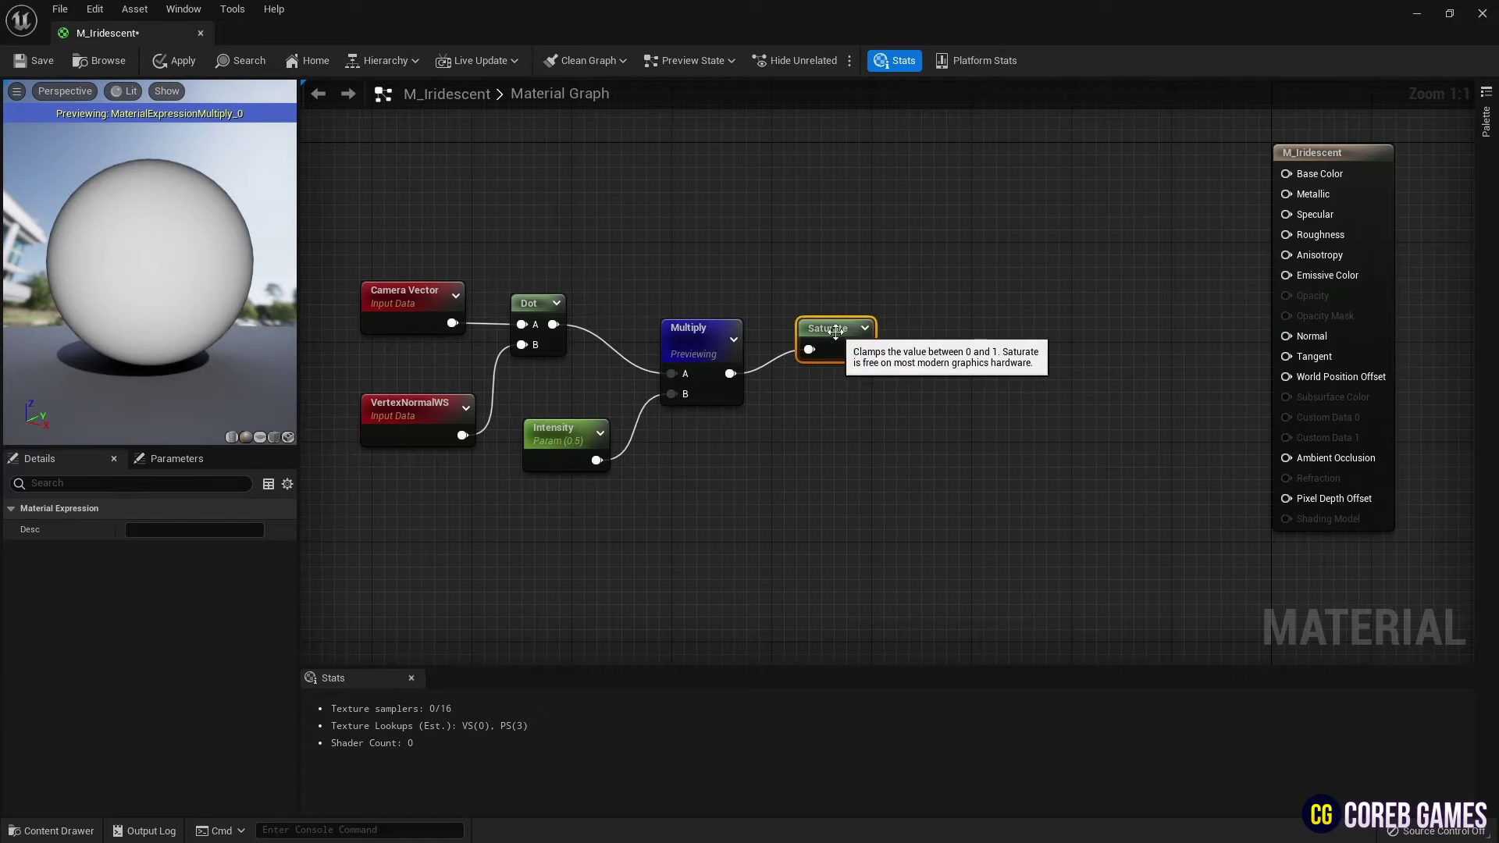
right_click(832, 328)
left_click(901, 362)
key("space")
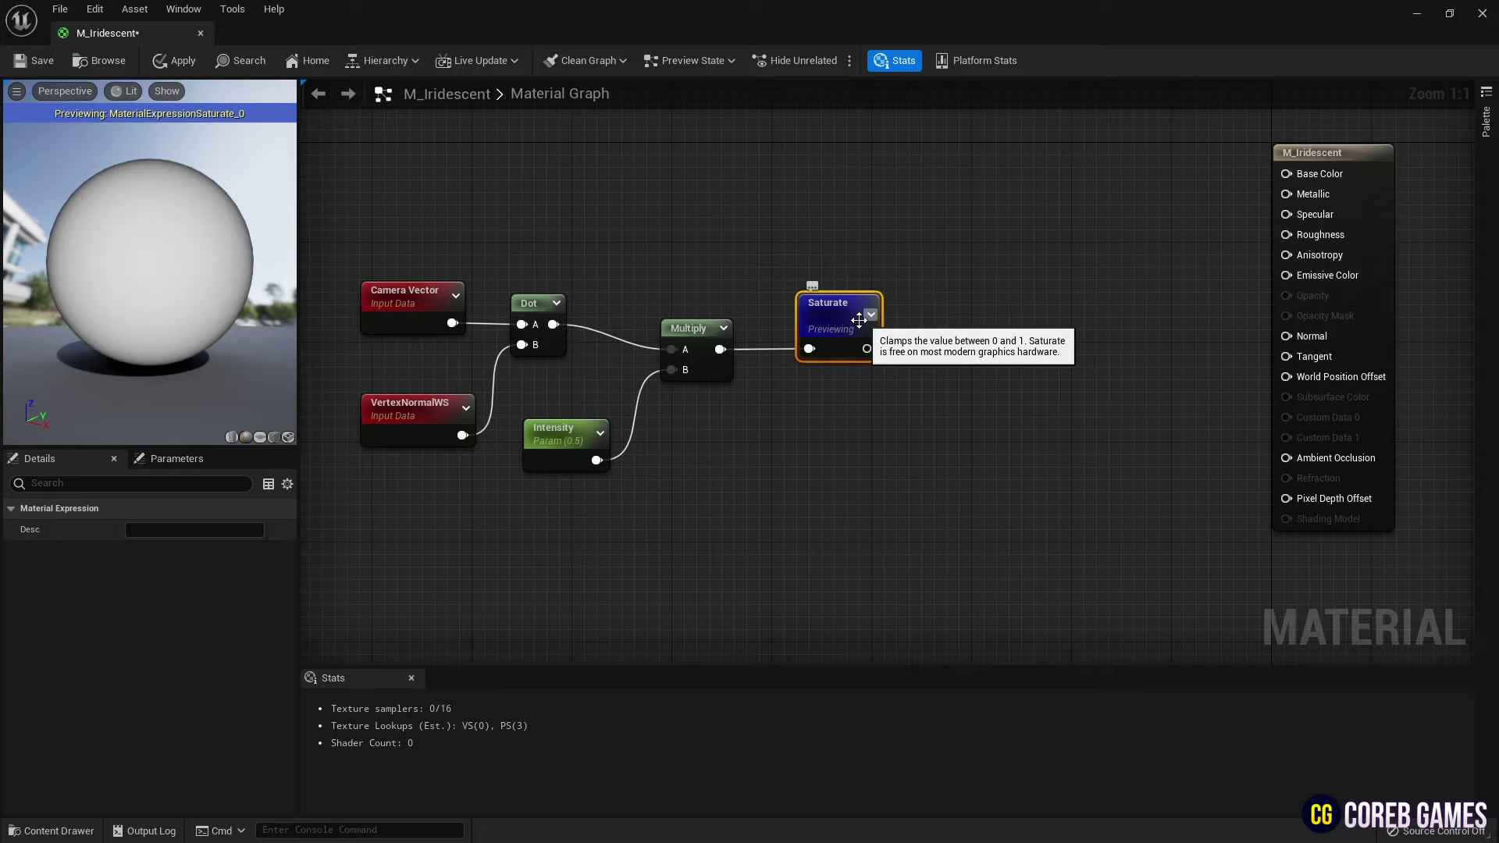
Step: Add a Texture Sample node to the right of the Saturate node
right_click(964, 311)
left_click(932, 291)
key("t")
left_click(937, 311)
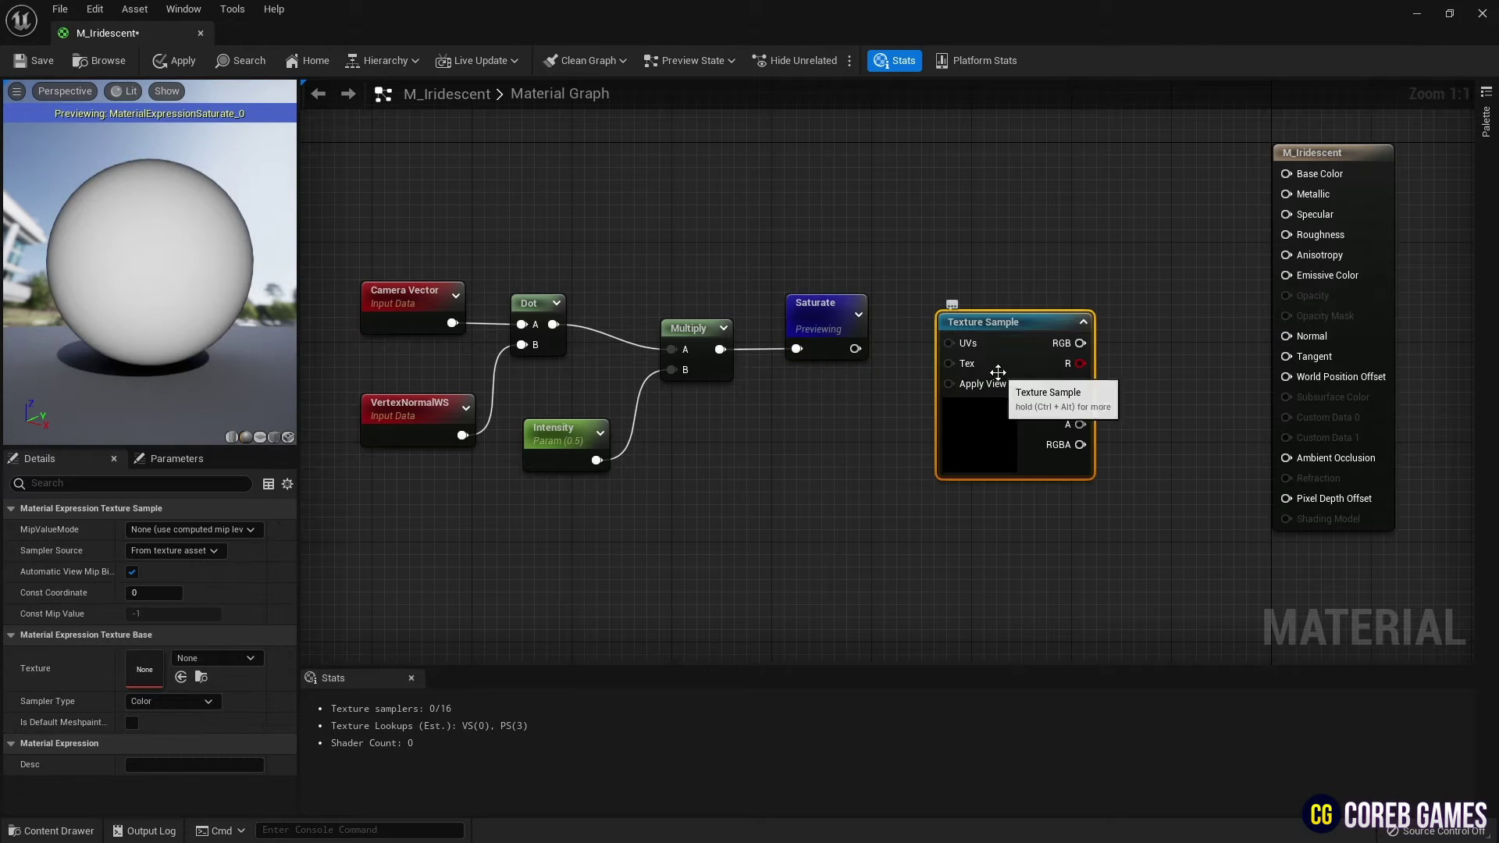
mouse_move(1024, 328)
left_mouse_down()
mouse_move(985, 328)
mouse_move(1012, 334)
left_mouse_up()
Step: Convert the Texture Sample node to a parameter named Texture
right_click(1008, 327)
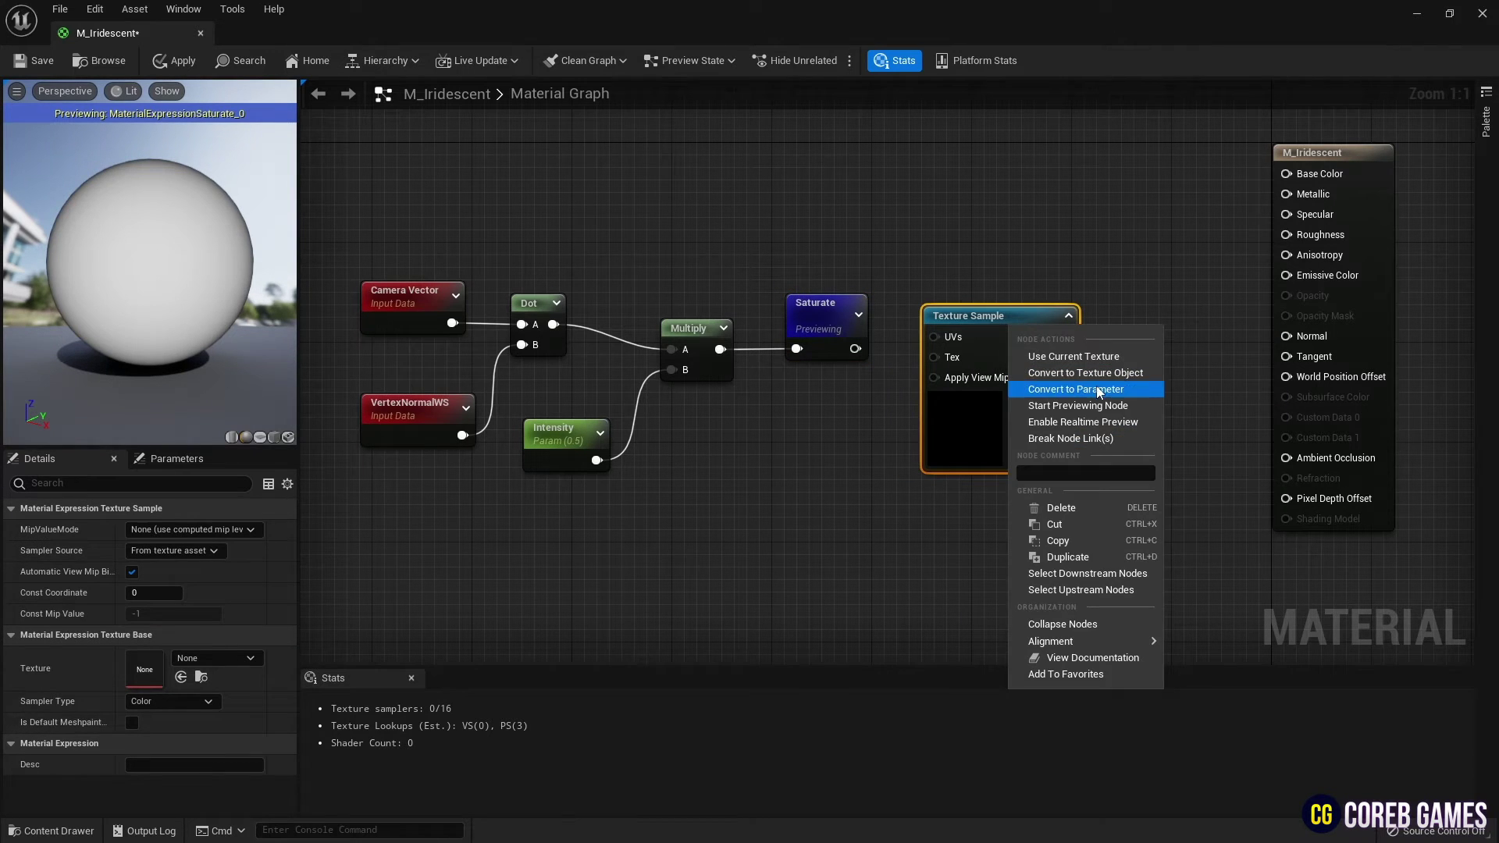
left_click(1111, 389)
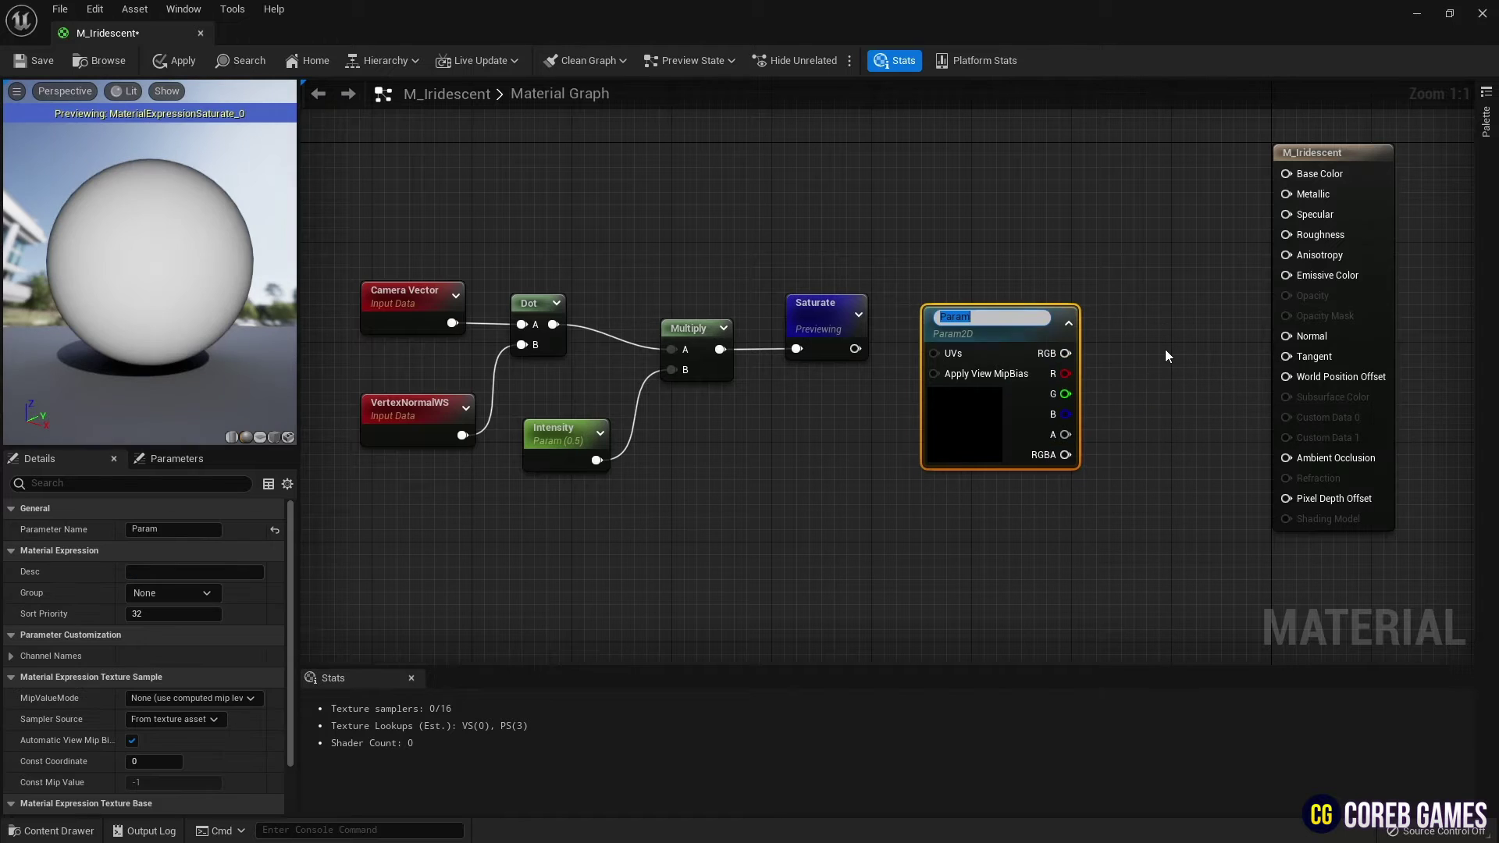
type("Texture")
key("Return")
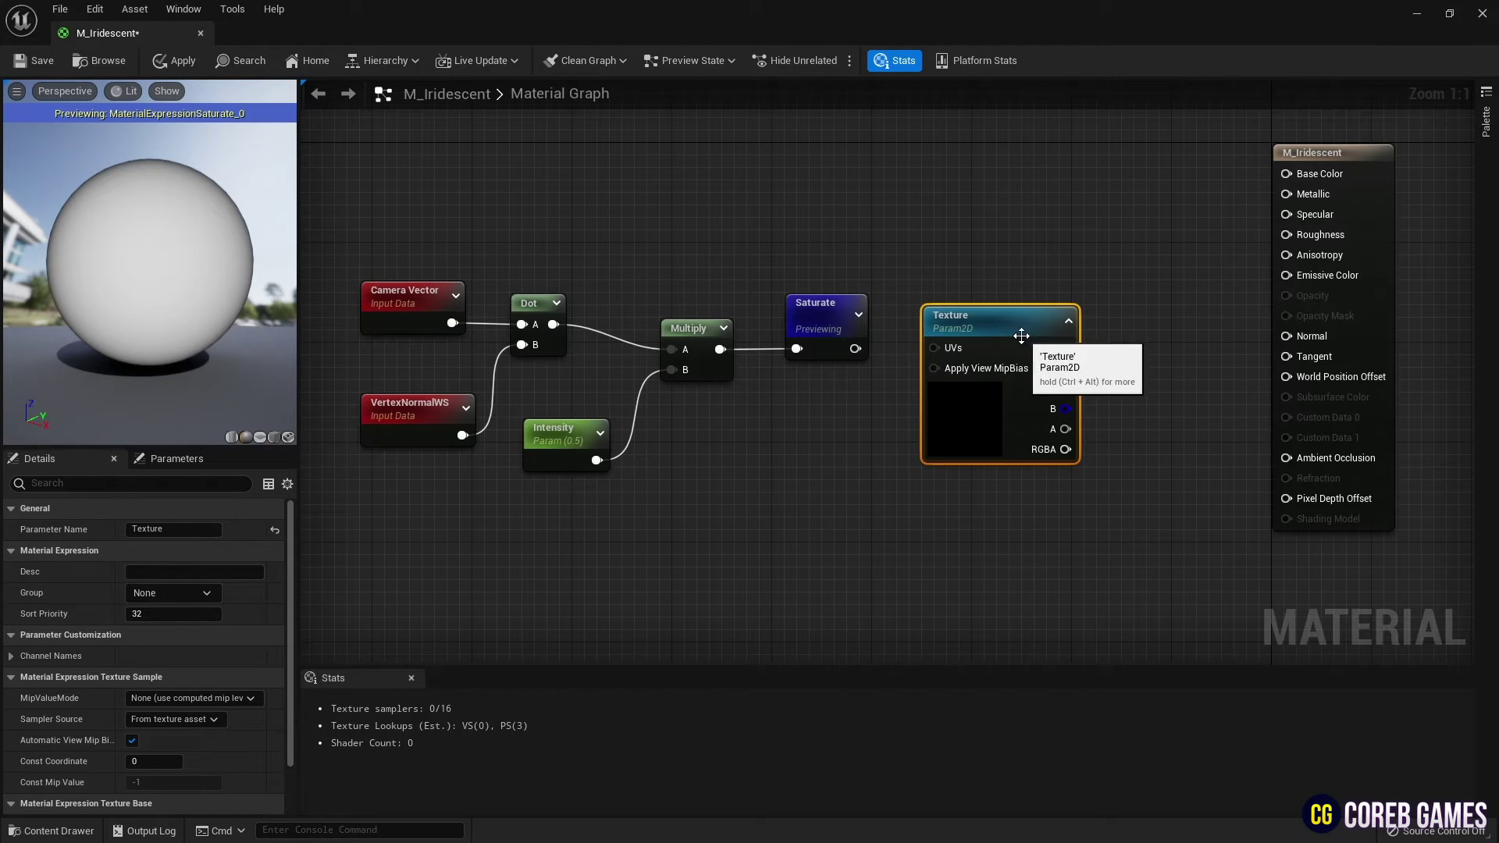
Step: Assign the HairDebugColor texture to the Texture parameter node
scroll(273, 668, "down", 3)
left_click(225, 739)
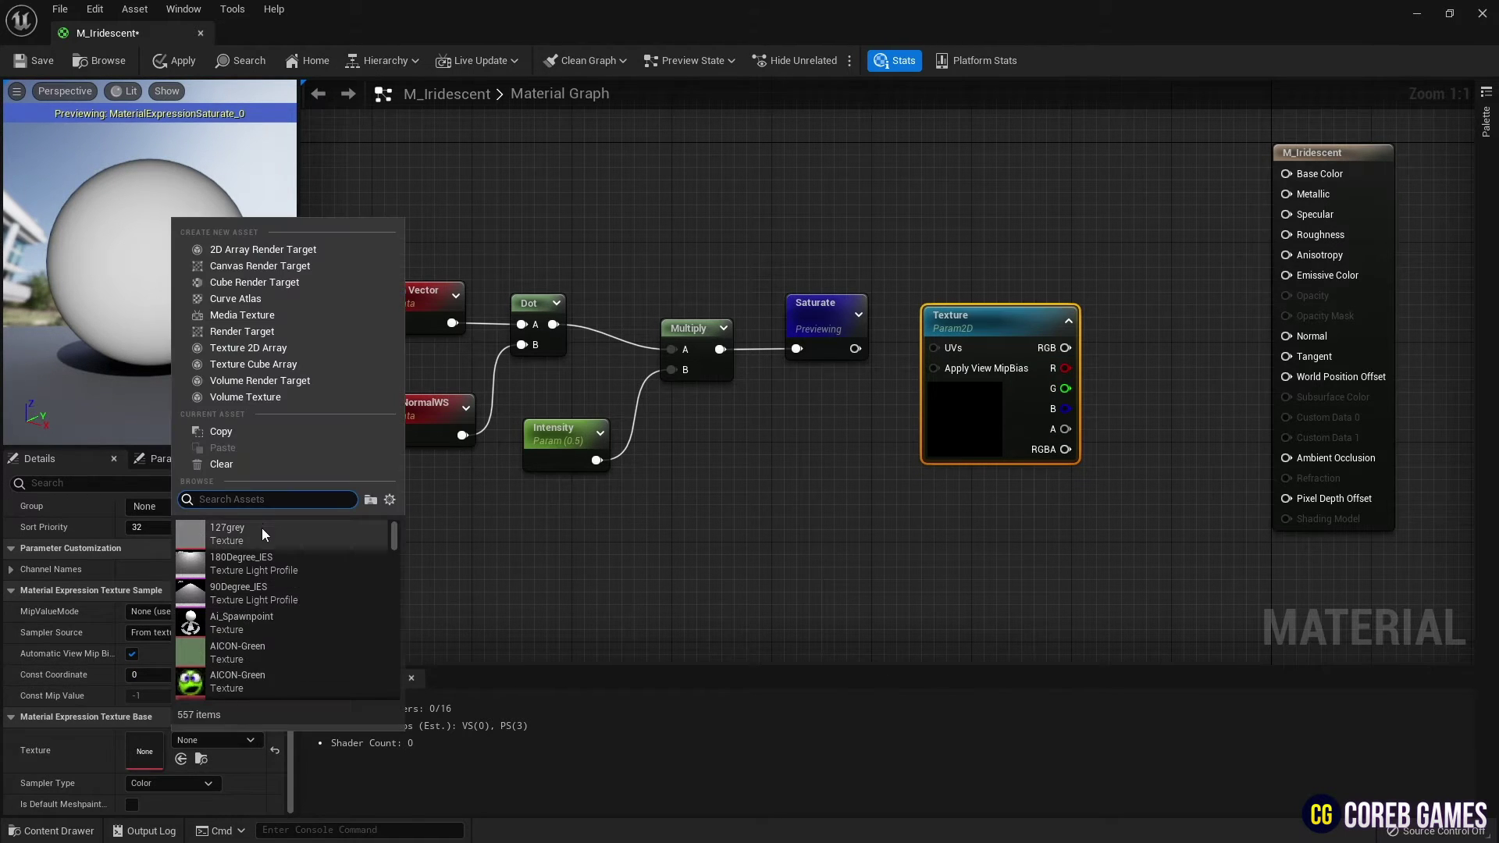
type("hair")
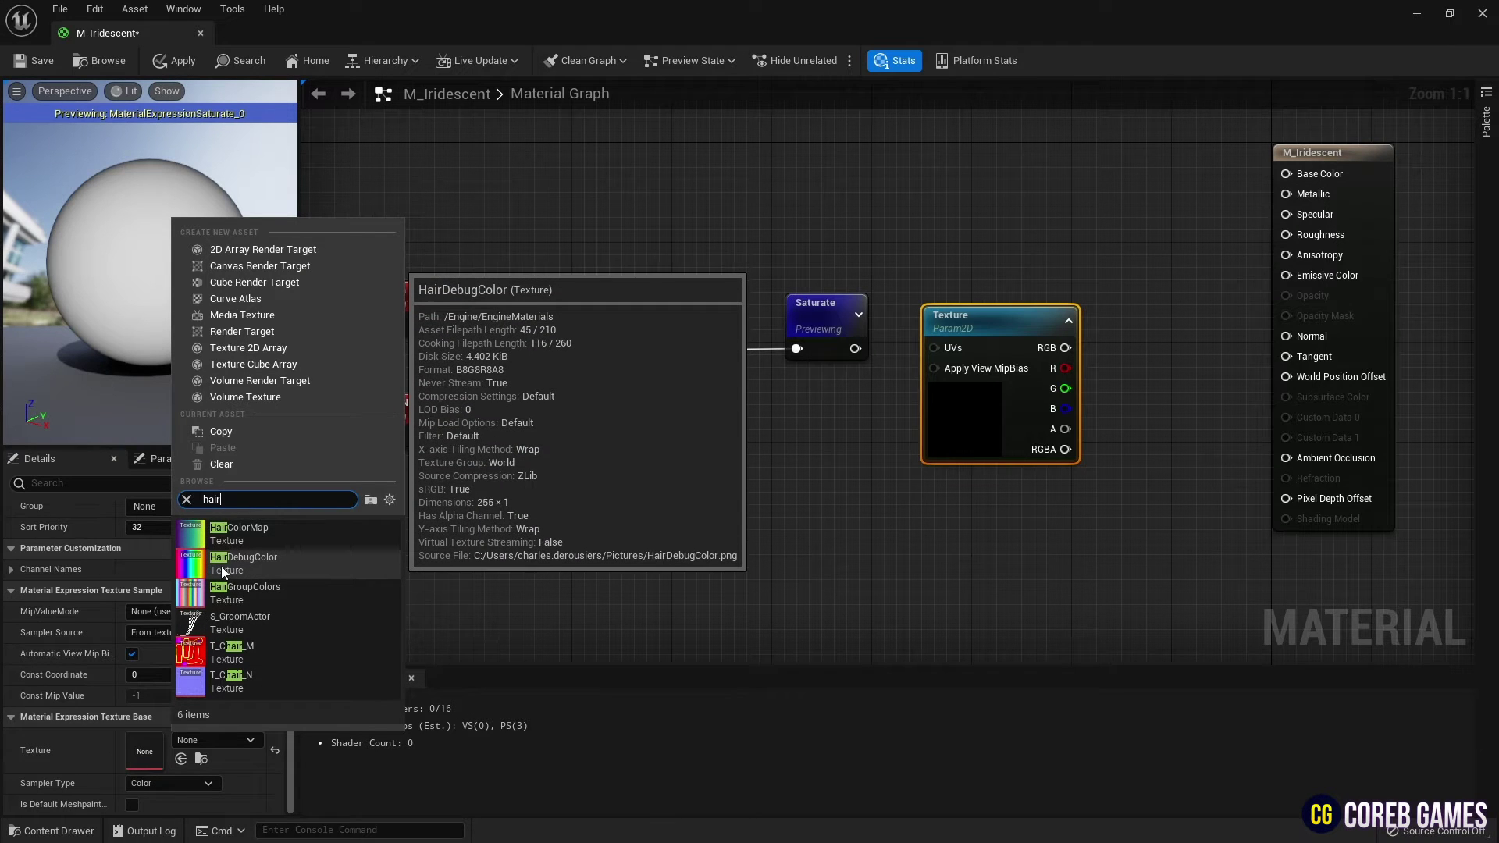
left_click(250, 560)
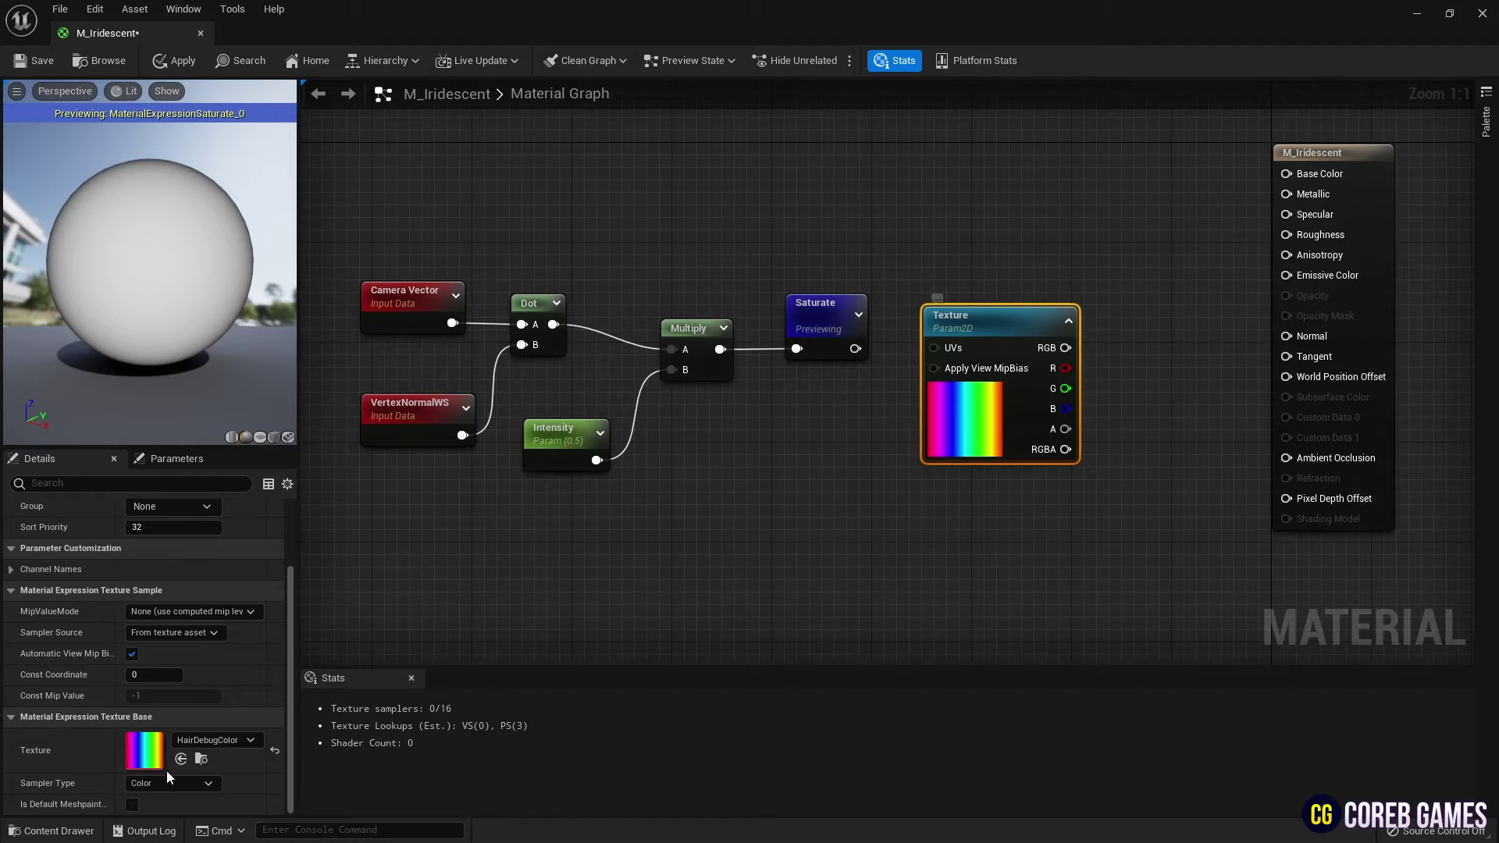
Step: Check the content browser's view settings for the Show Engine Content option
left_click(52, 830)
left_click(1453, 551)
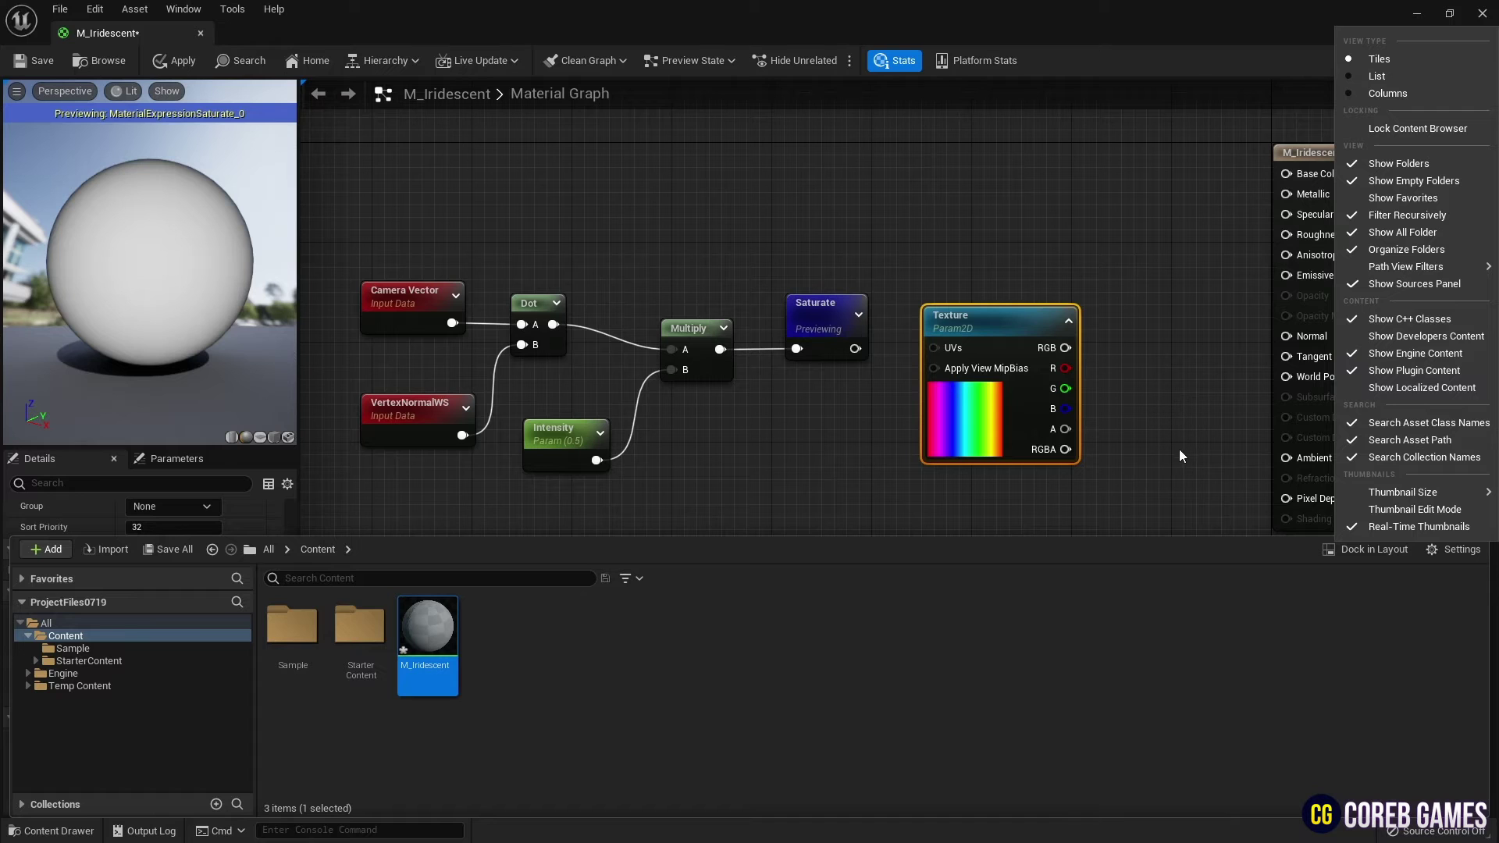
left_click(763, 463)
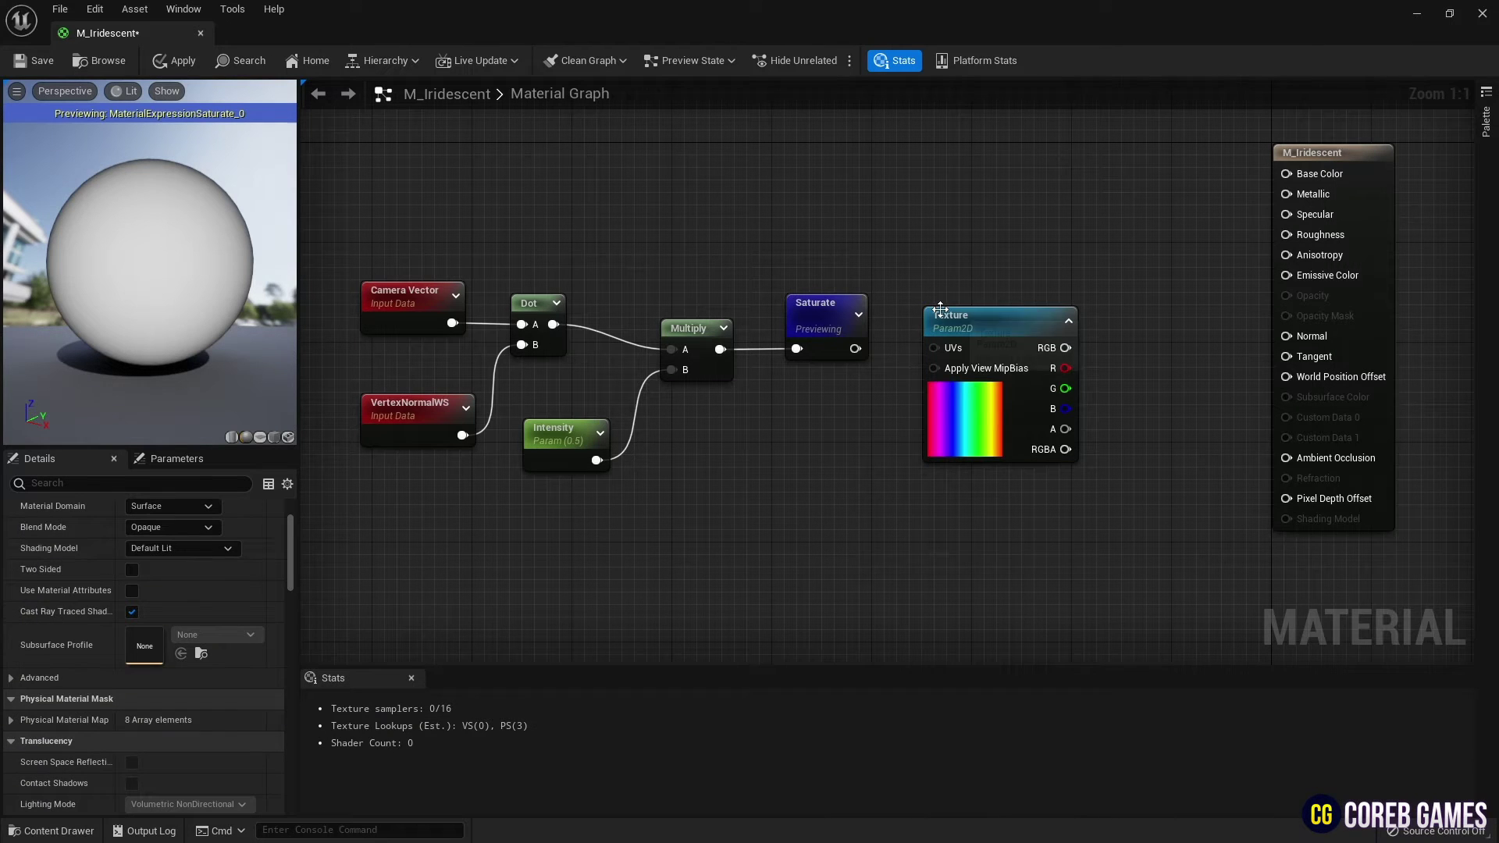
Step: Preview the Texture parameter node on its own and examine its colors on the preview sphere from several angles
right_click(975, 335)
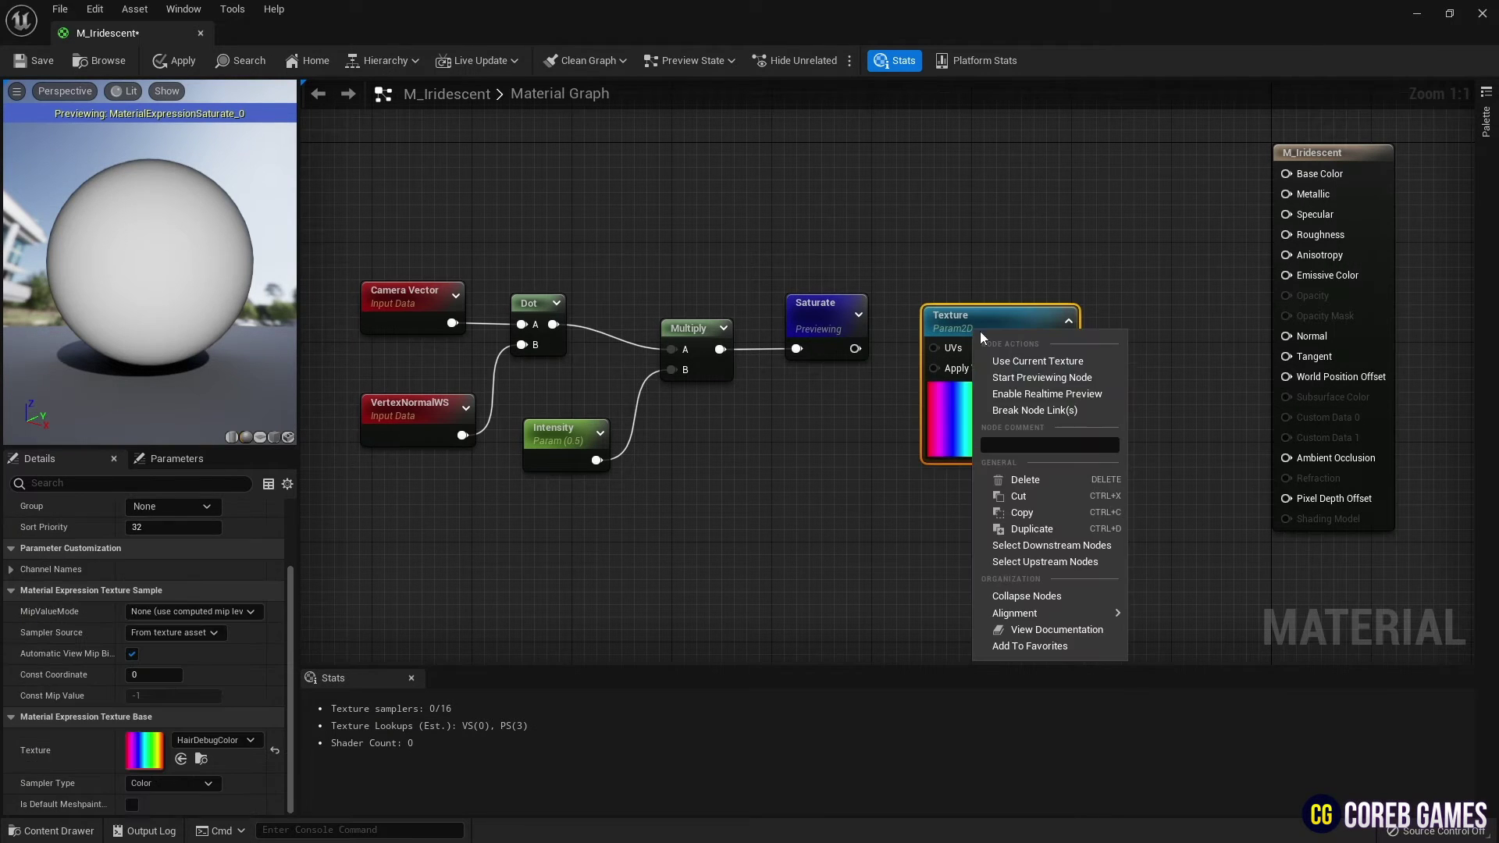
left_click(1088, 377)
left_click(816, 314)
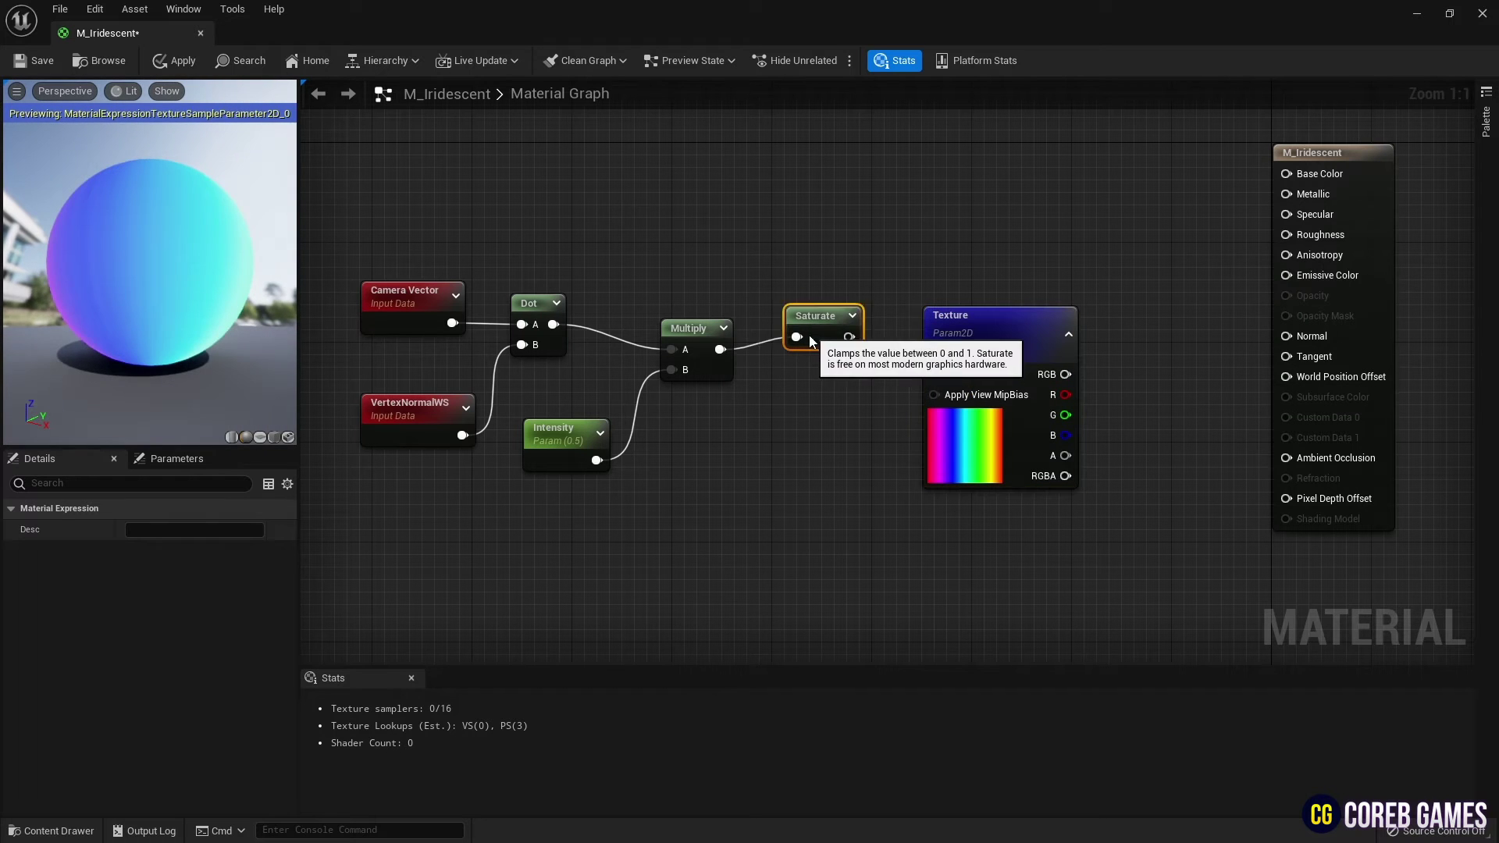
left_click_drag(148, 262, 273, 337)
scroll(144, 277, "down", 5)
left_click_drag(144, 277, 125, 195)
left_click_drag(227, 247, 281, 246)
Step: Connect the Saturate output to the Texture node's UVs, check the sphere, and stop previewing the Texture node
left_click_drag(848, 349, 976, 331)
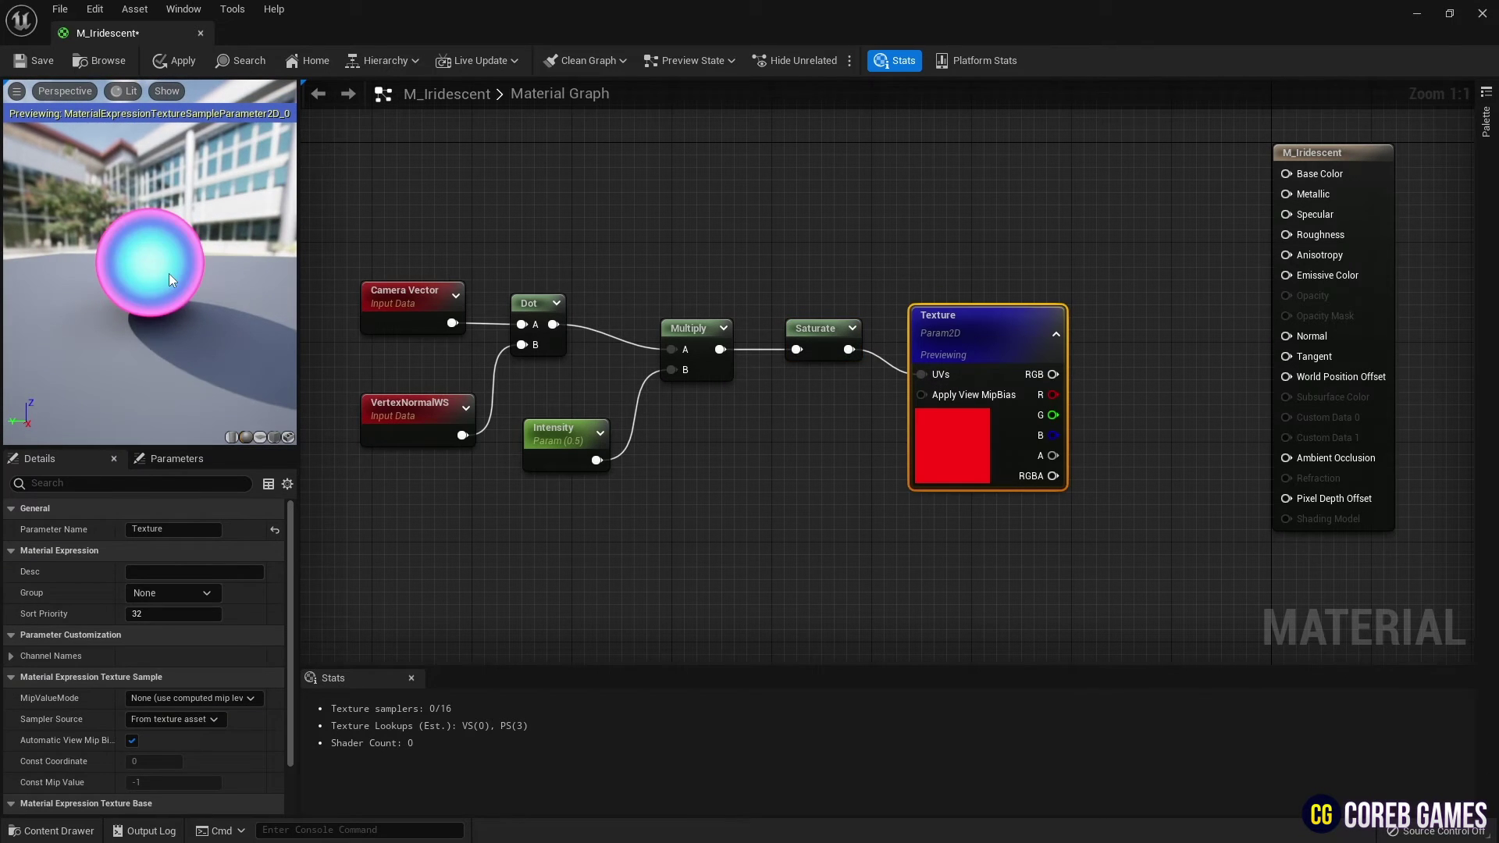
left_click_drag(169, 273, 205, 270)
scroll(150, 263, "up", 5)
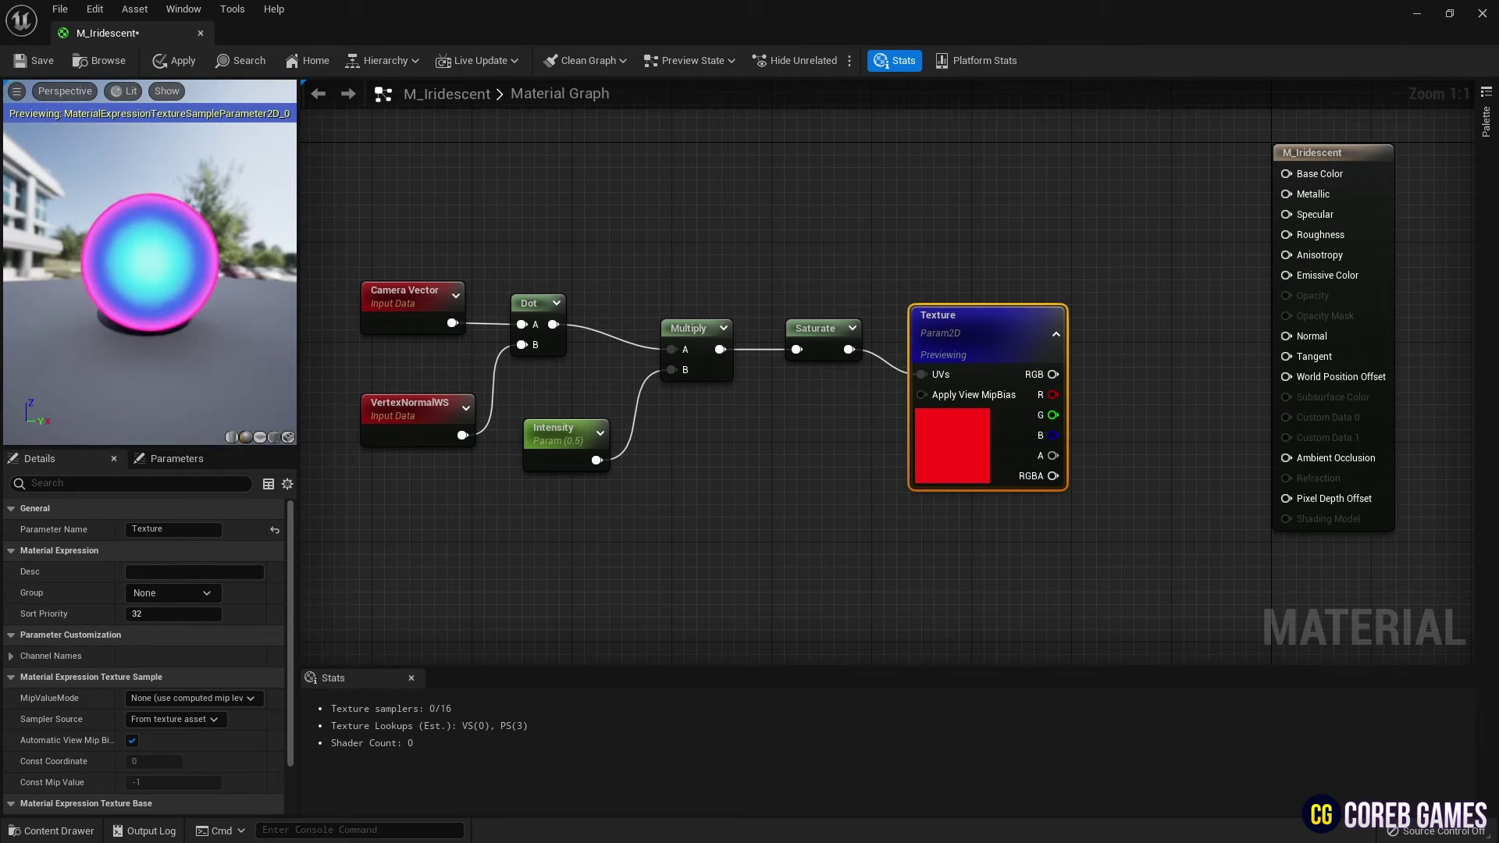
right_click(987, 337)
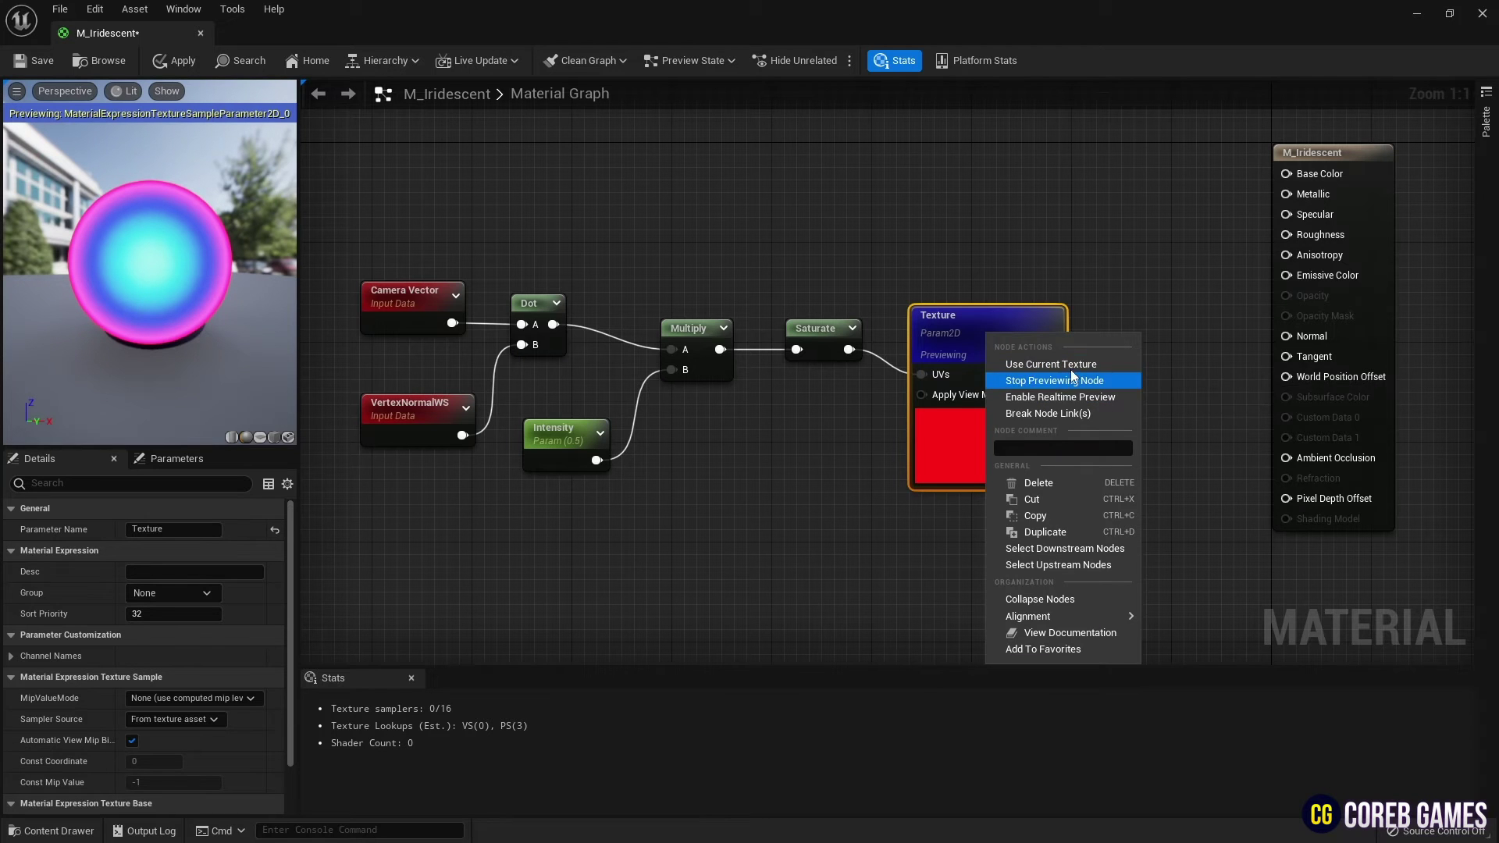
left_click(1081, 380)
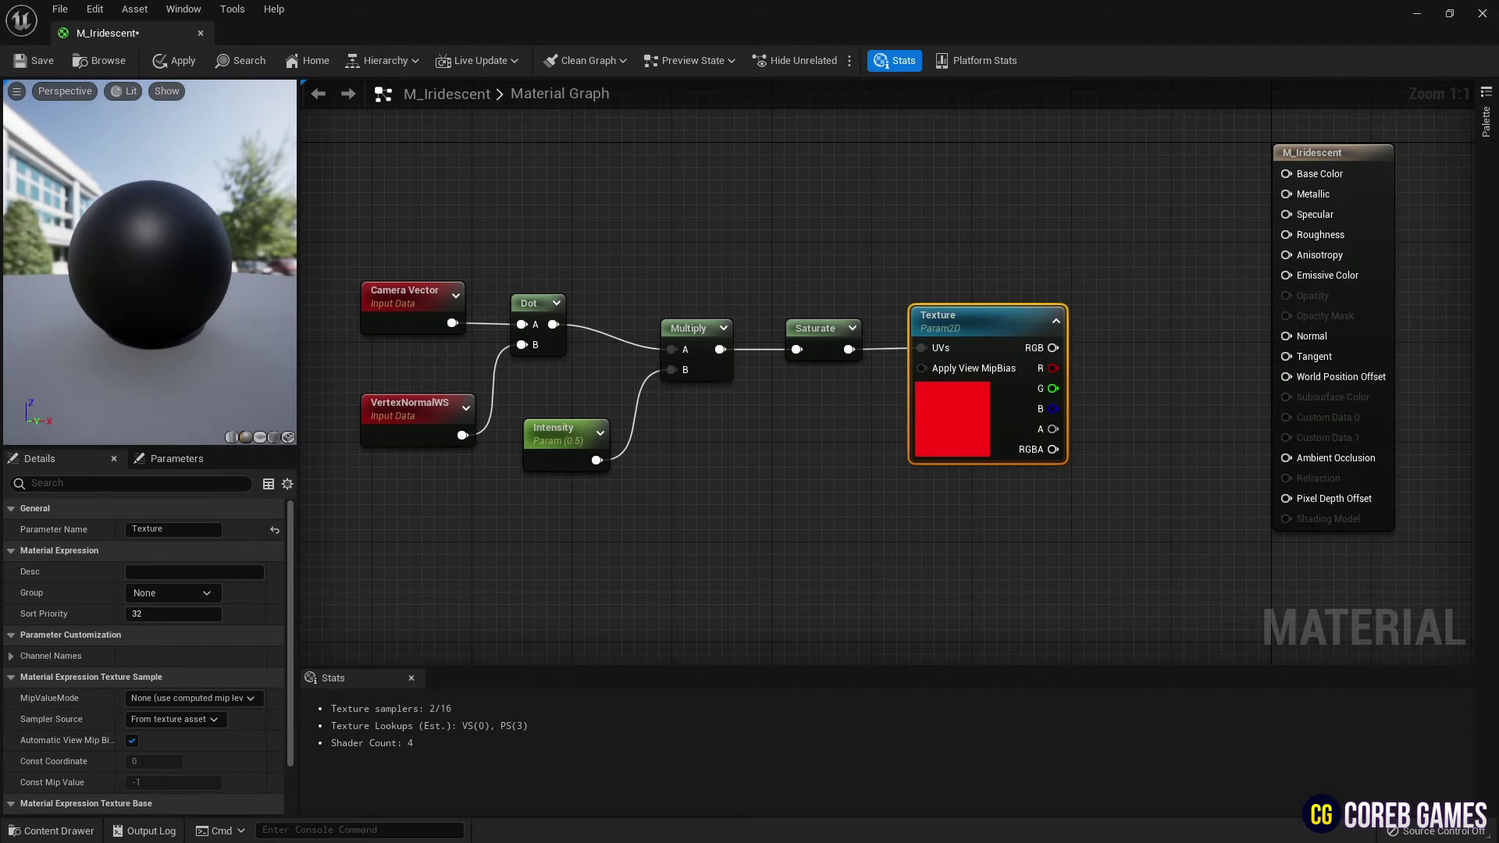
Step: Add a Multiply node before the material output and a Constant3Vector converted to a parameter named Add Color
right_click_drag(1076, 202, 1005, 370)
left_click(1020, 342)
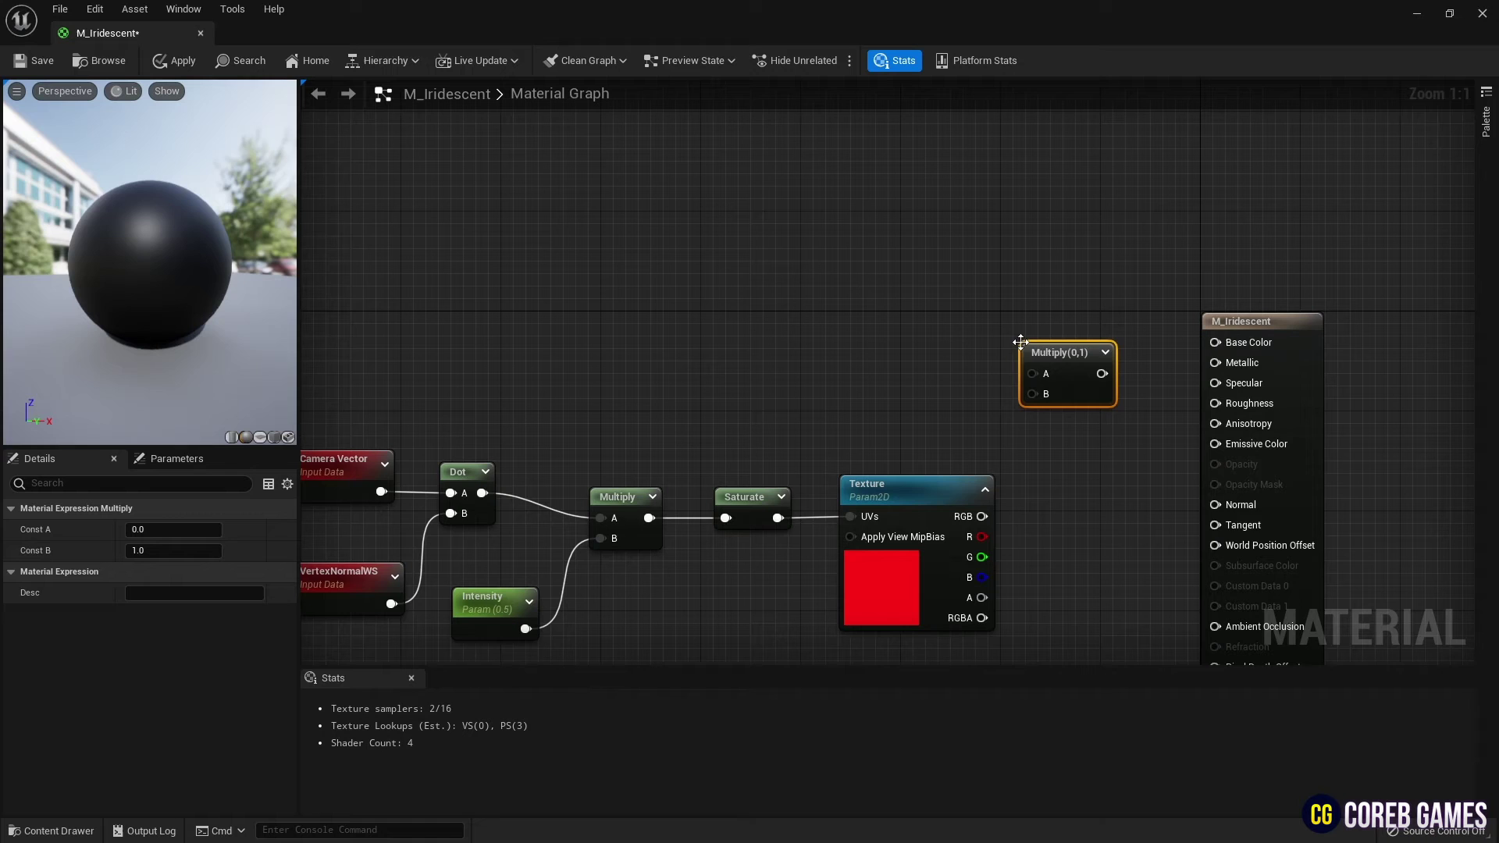
left_click(835, 186)
right_click(884, 200)
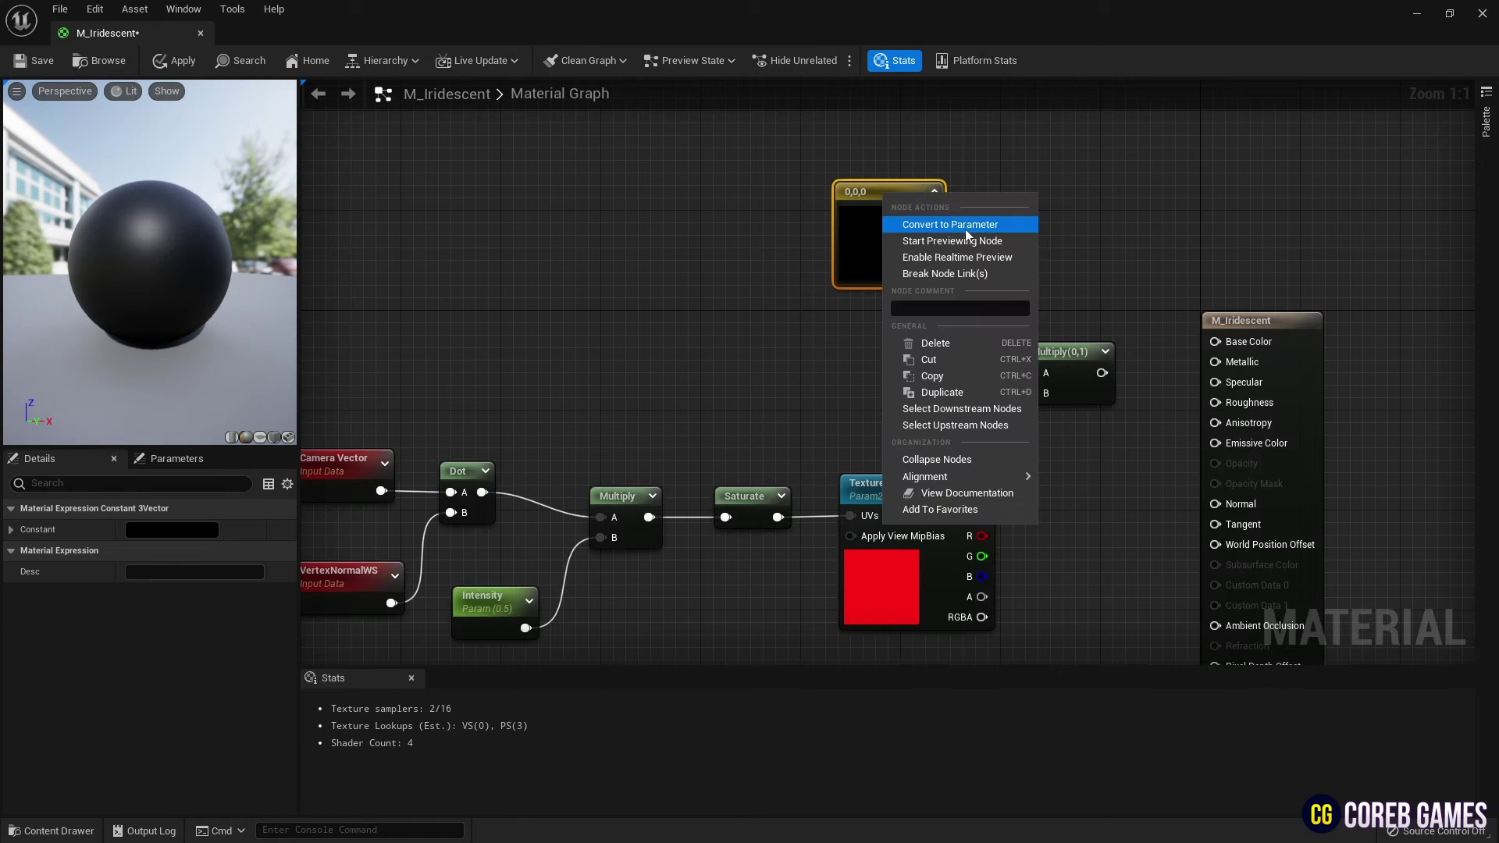
left_click(943, 225)
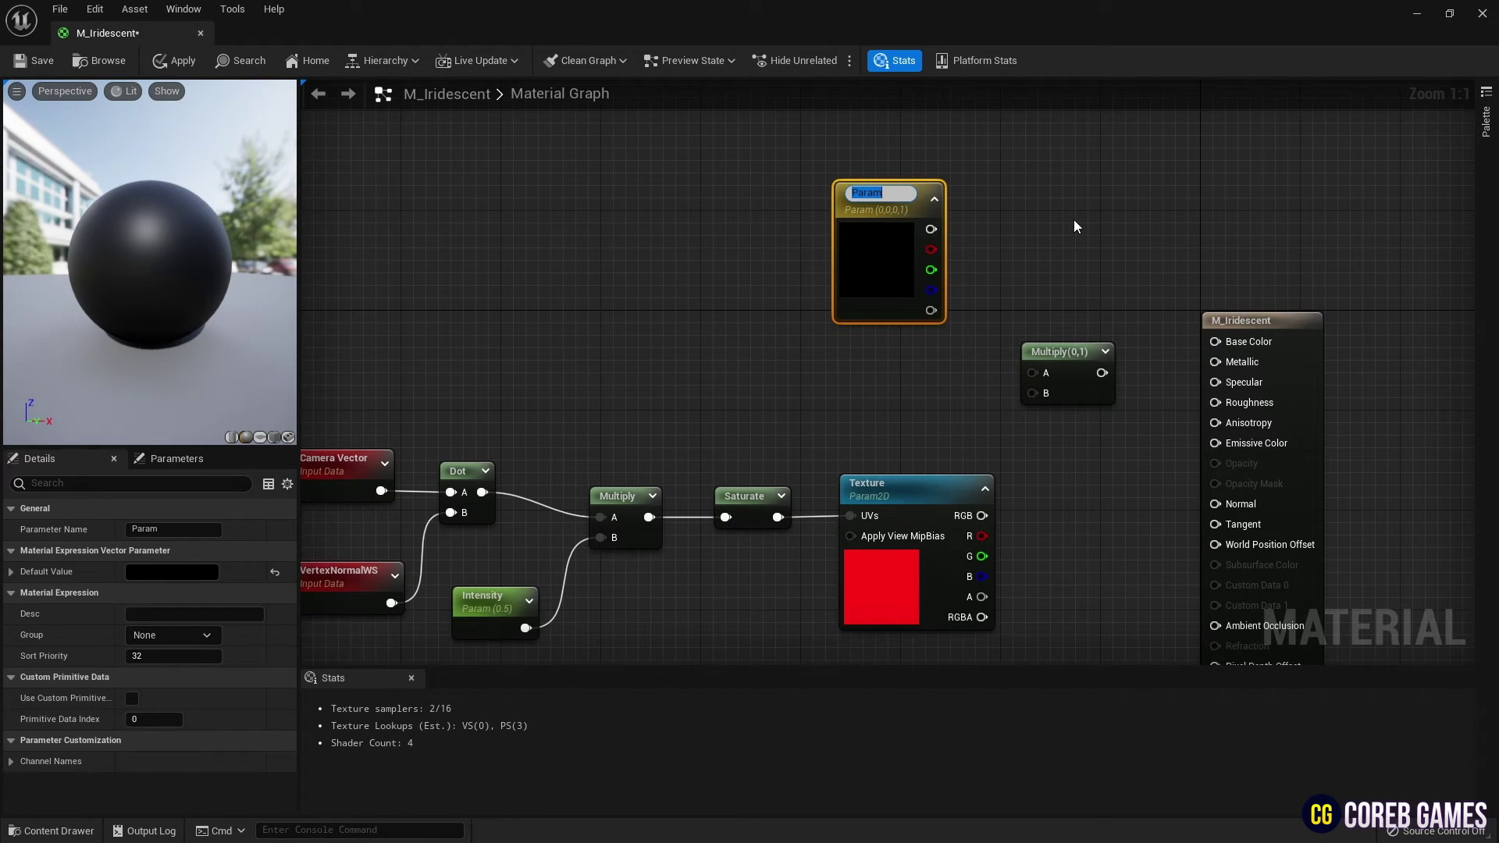
type("Add Color")
key("Return")
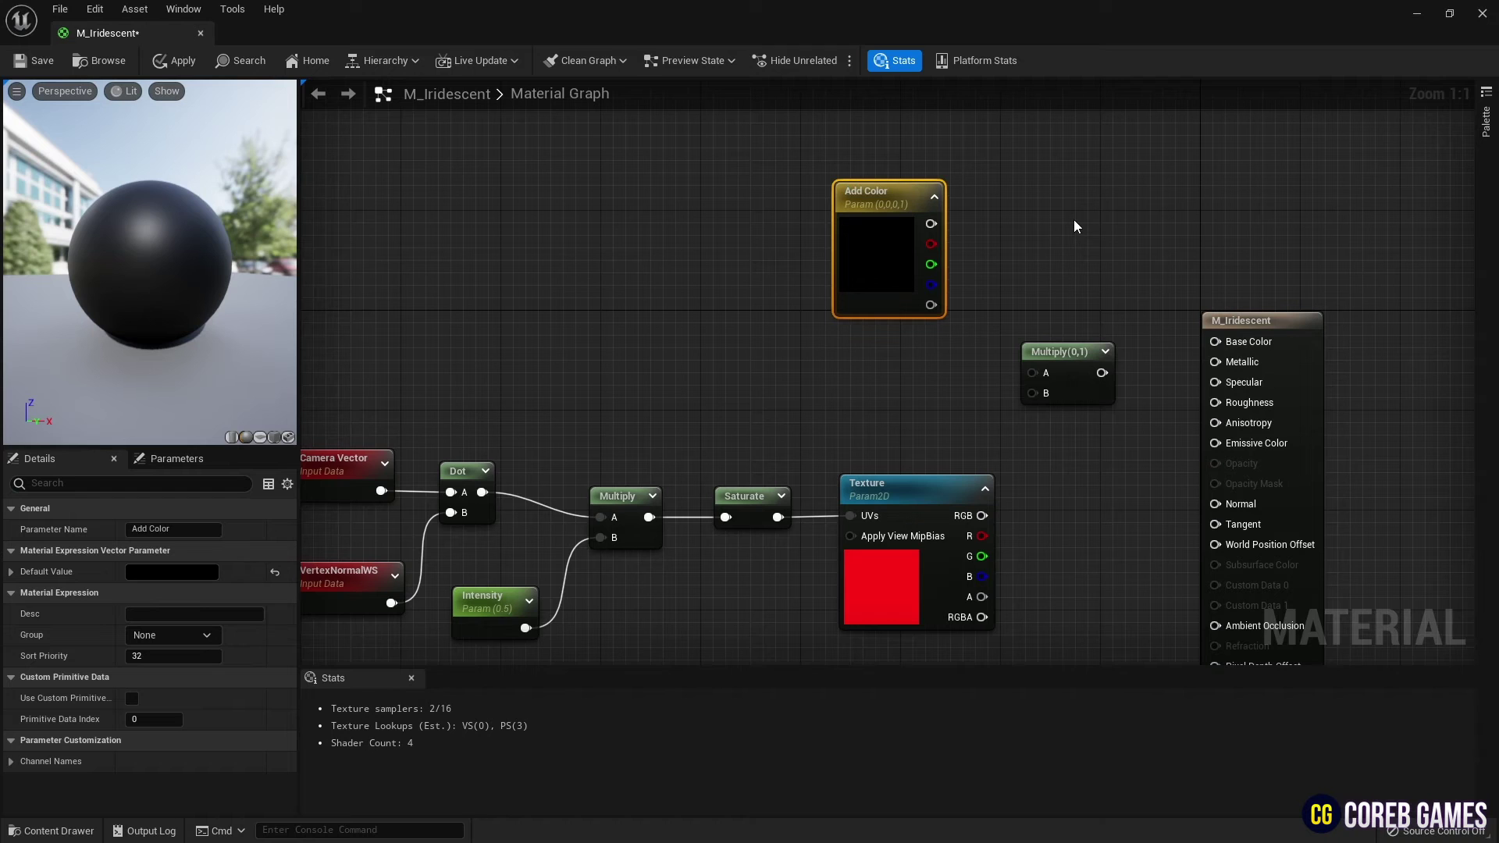
Step: Set the Add Color default value to the saved pale mint color (R 0.580812, G 0.953125, B 0.870293)
left_click(212, 571)
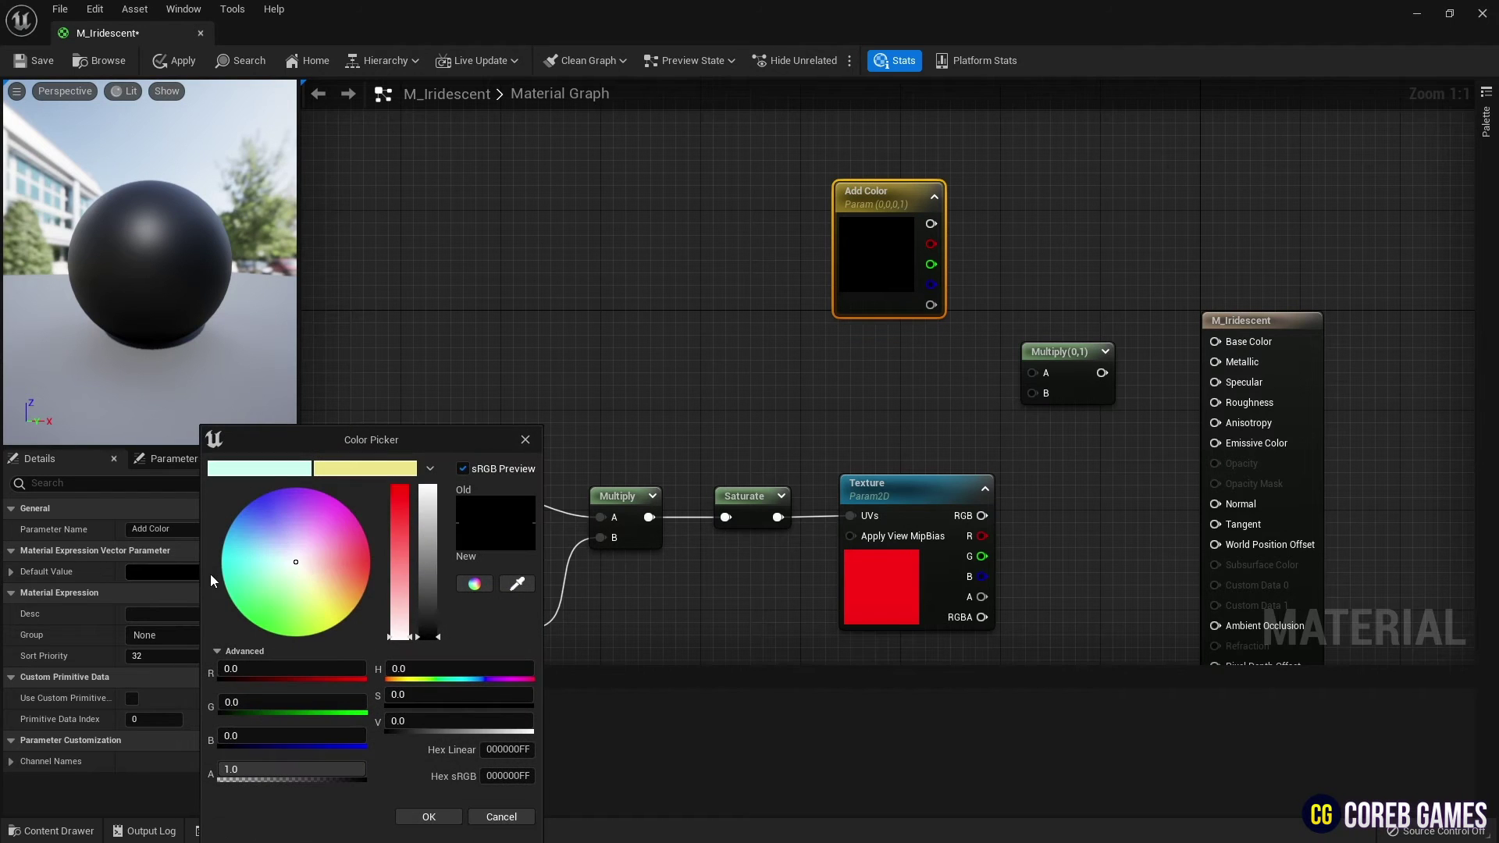
left_click(285, 476)
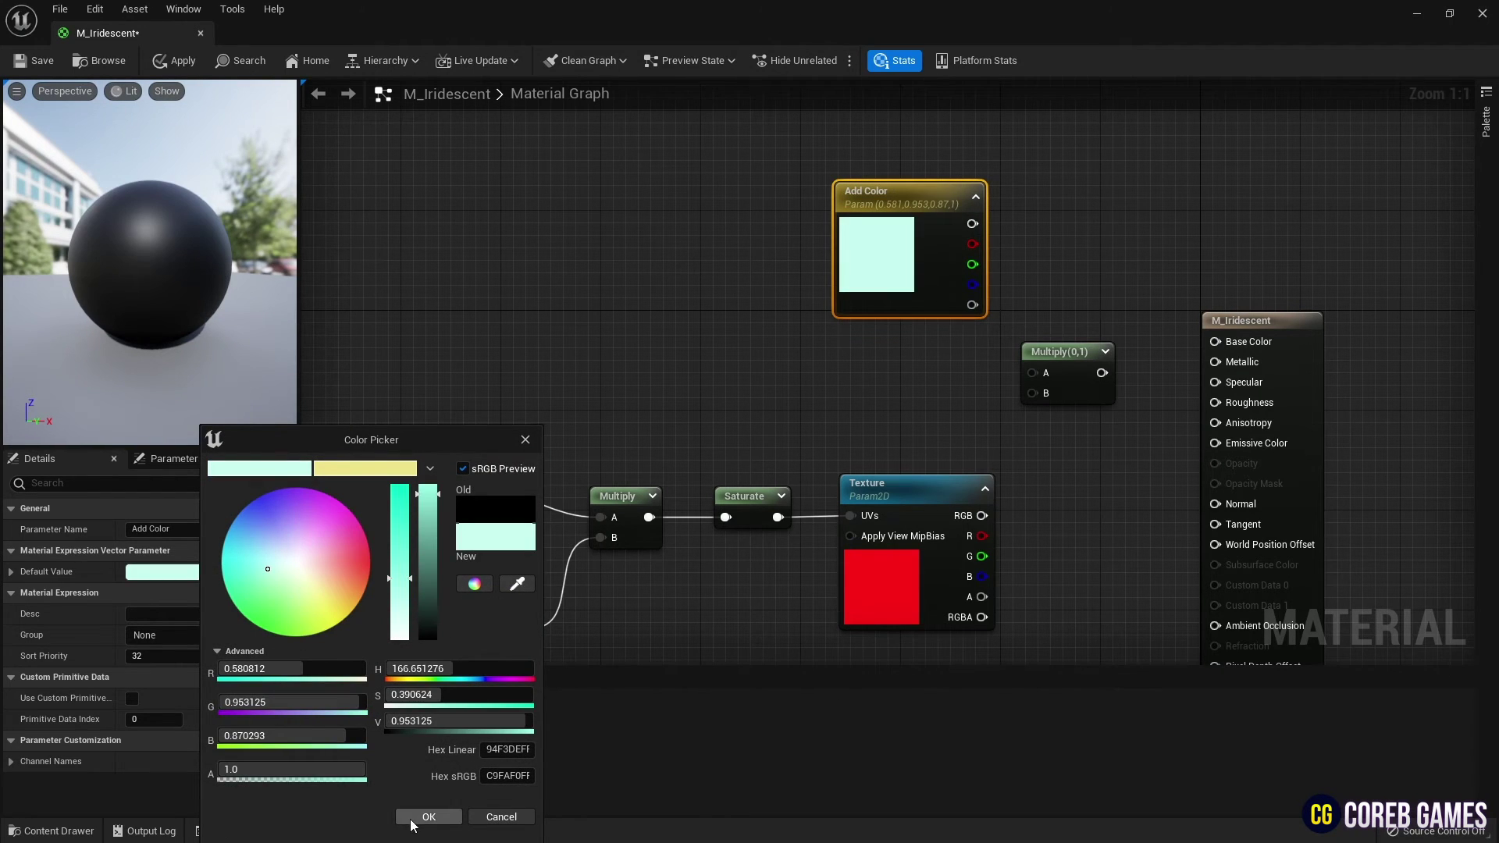
left_click(429, 817)
Step: Connect Add Color to A and the Texture RGB to B of the new Multiply node, and arrange the nodes
left_click_drag(971, 224, 1032, 373)
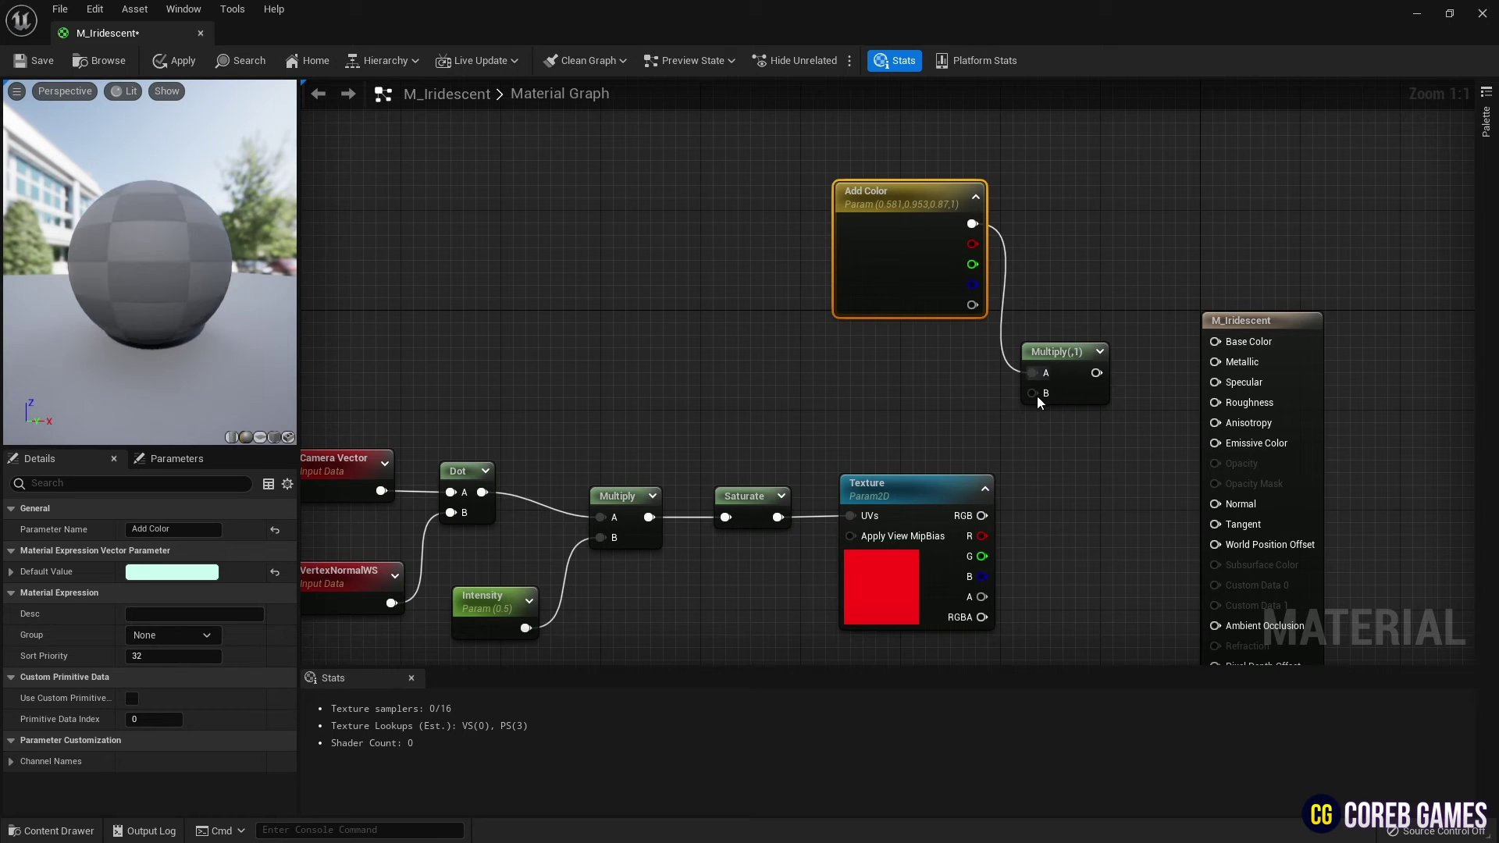
left_click_drag(982, 515, 1032, 393)
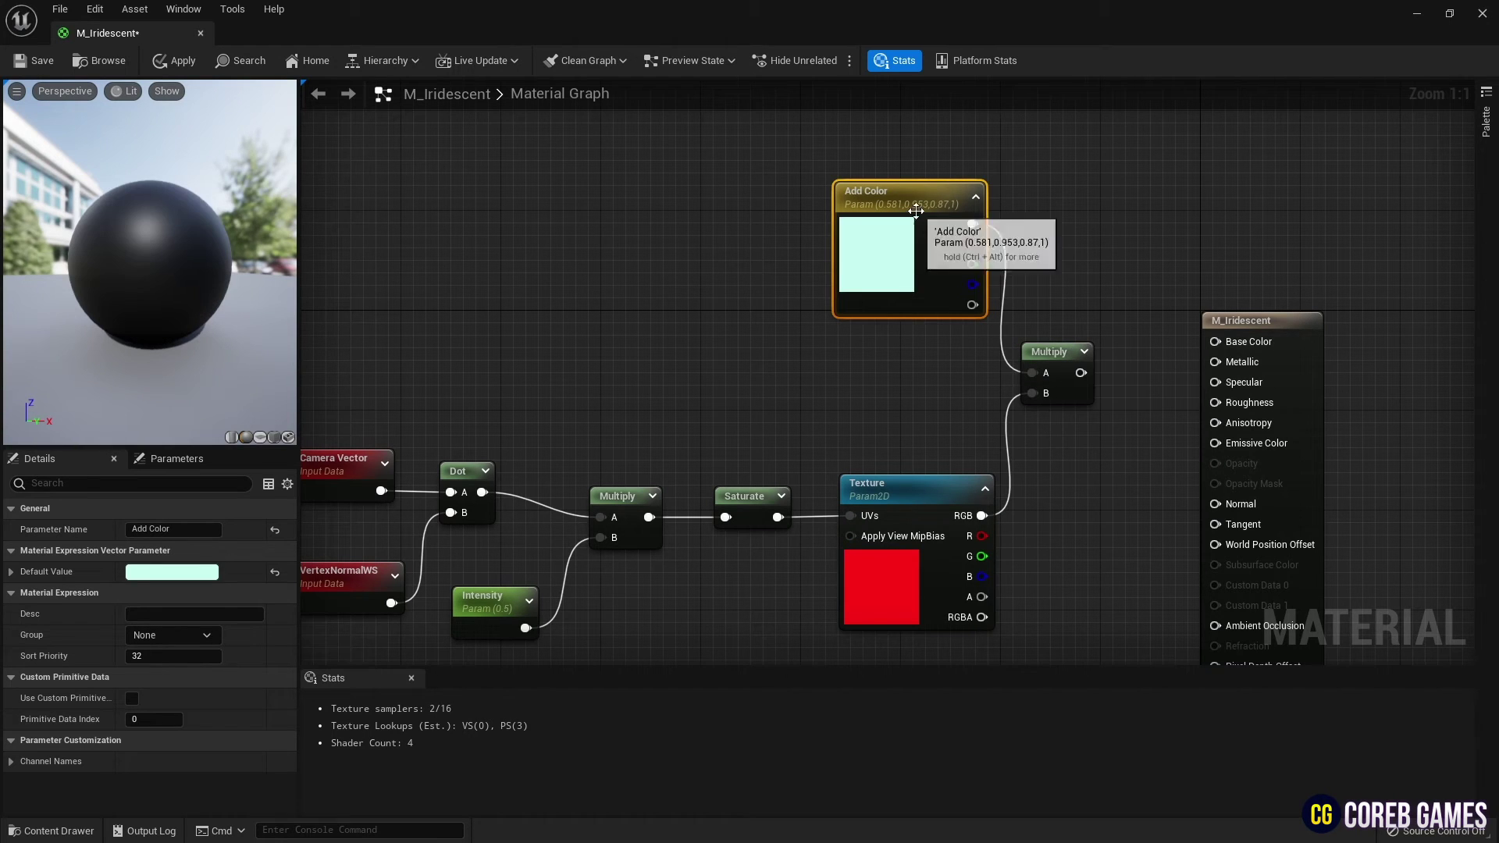
left_click_drag(921, 218, 927, 298)
left_click(1093, 370)
left_click_drag(1094, 369, 1111, 389)
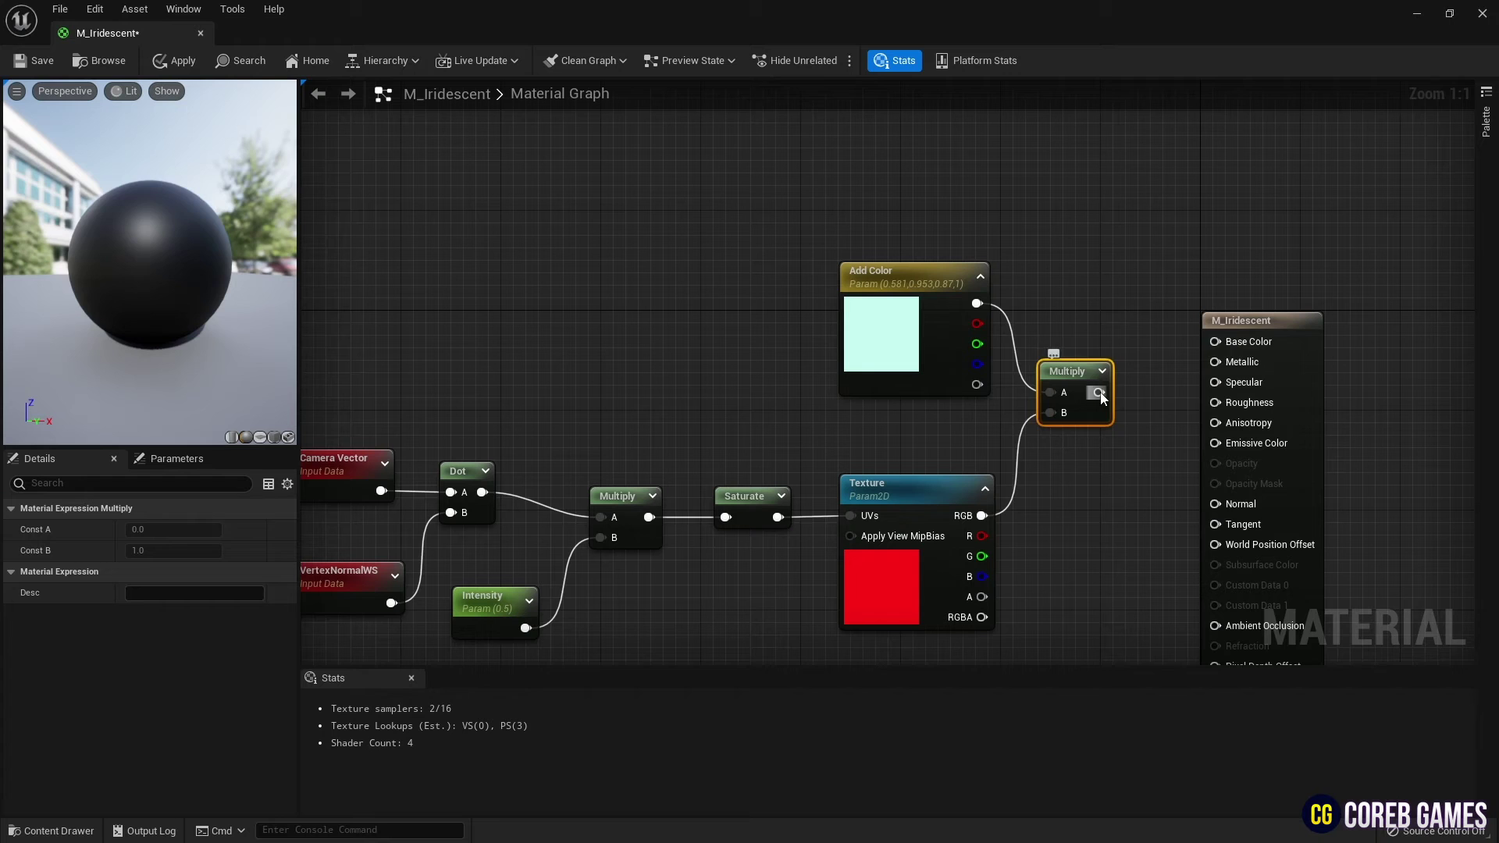
Step: Connect the color Multiply output to Base Color and line up the M_Iridescent output node with it
left_click_drag(1218, 349, 1216, 344)
left_click_drag(1269, 320, 1257, 368)
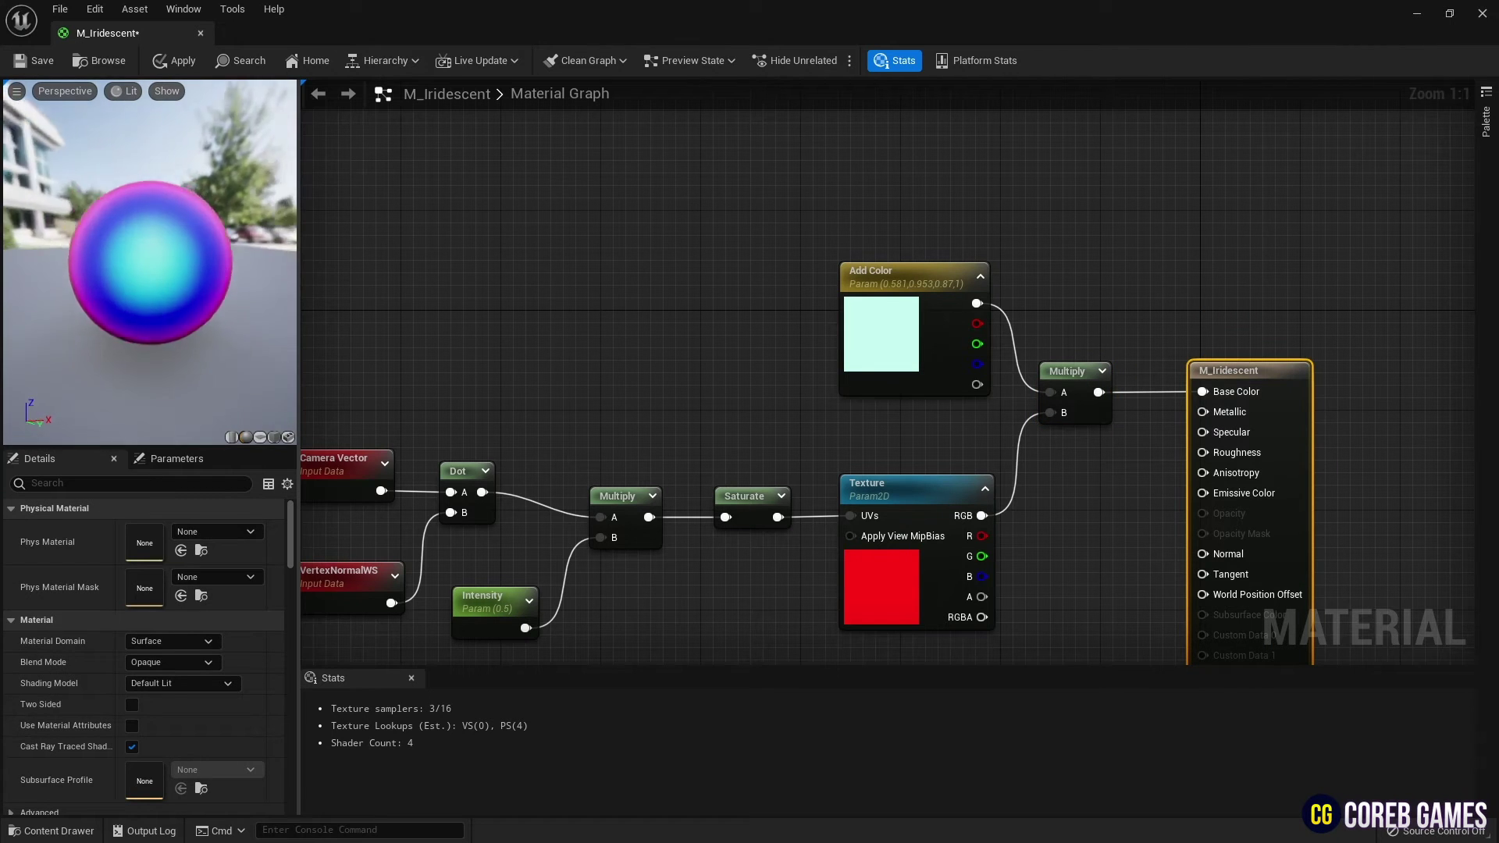
left_click_drag(156, 258, 160, 293)
Step: Add two Constant nodes, one above the other, between the Texture node and the M_Iridescent output node
right_click_drag(1107, 516, 940, 361)
left_click_drag(1110, 214, 1137, 214)
key("1")
left_click(915, 299)
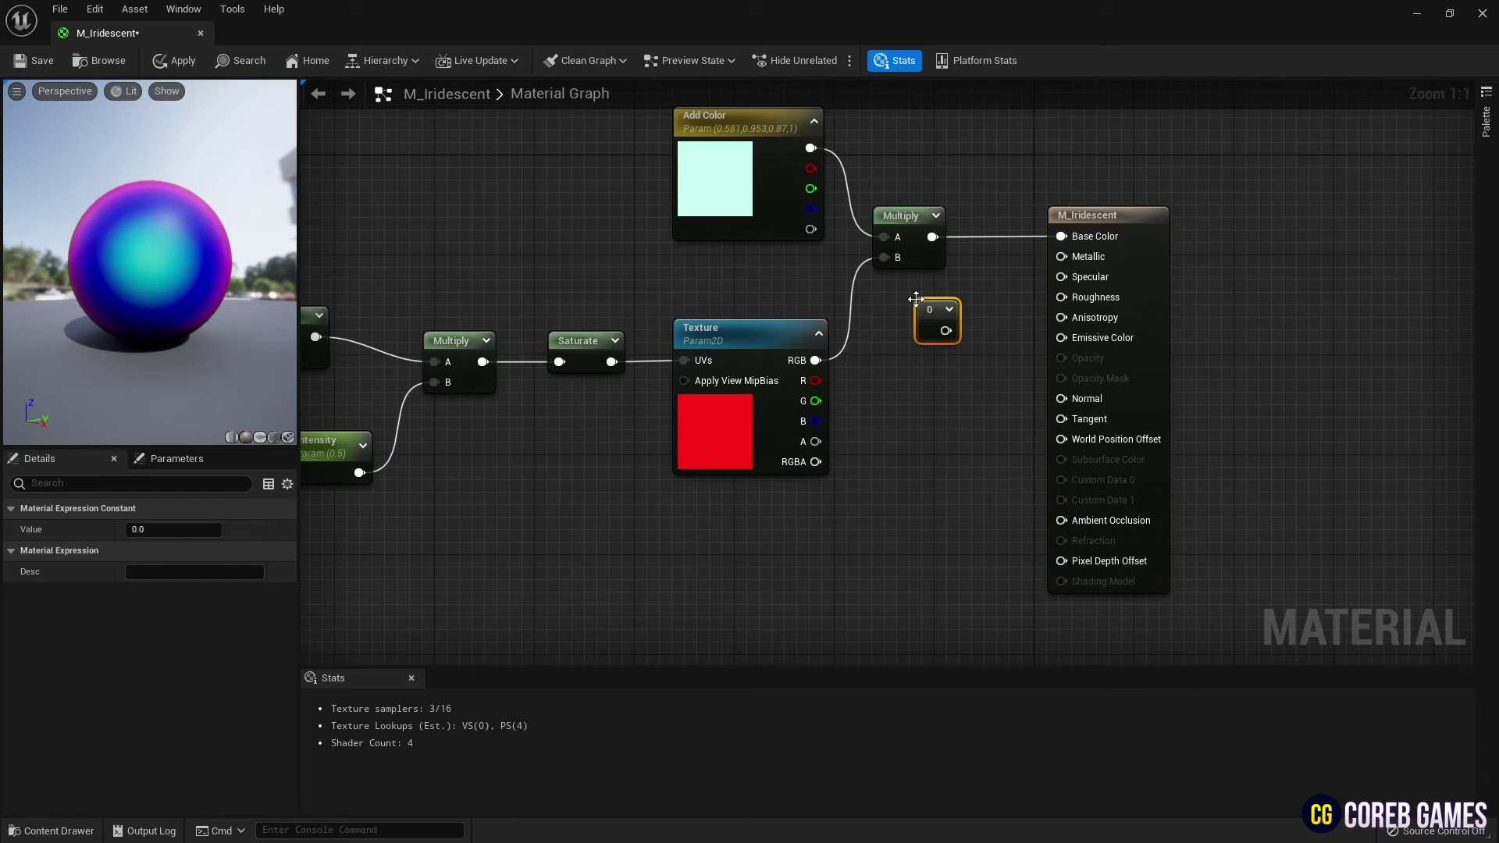
left_click(924, 370)
key("1")
left_click(924, 370)
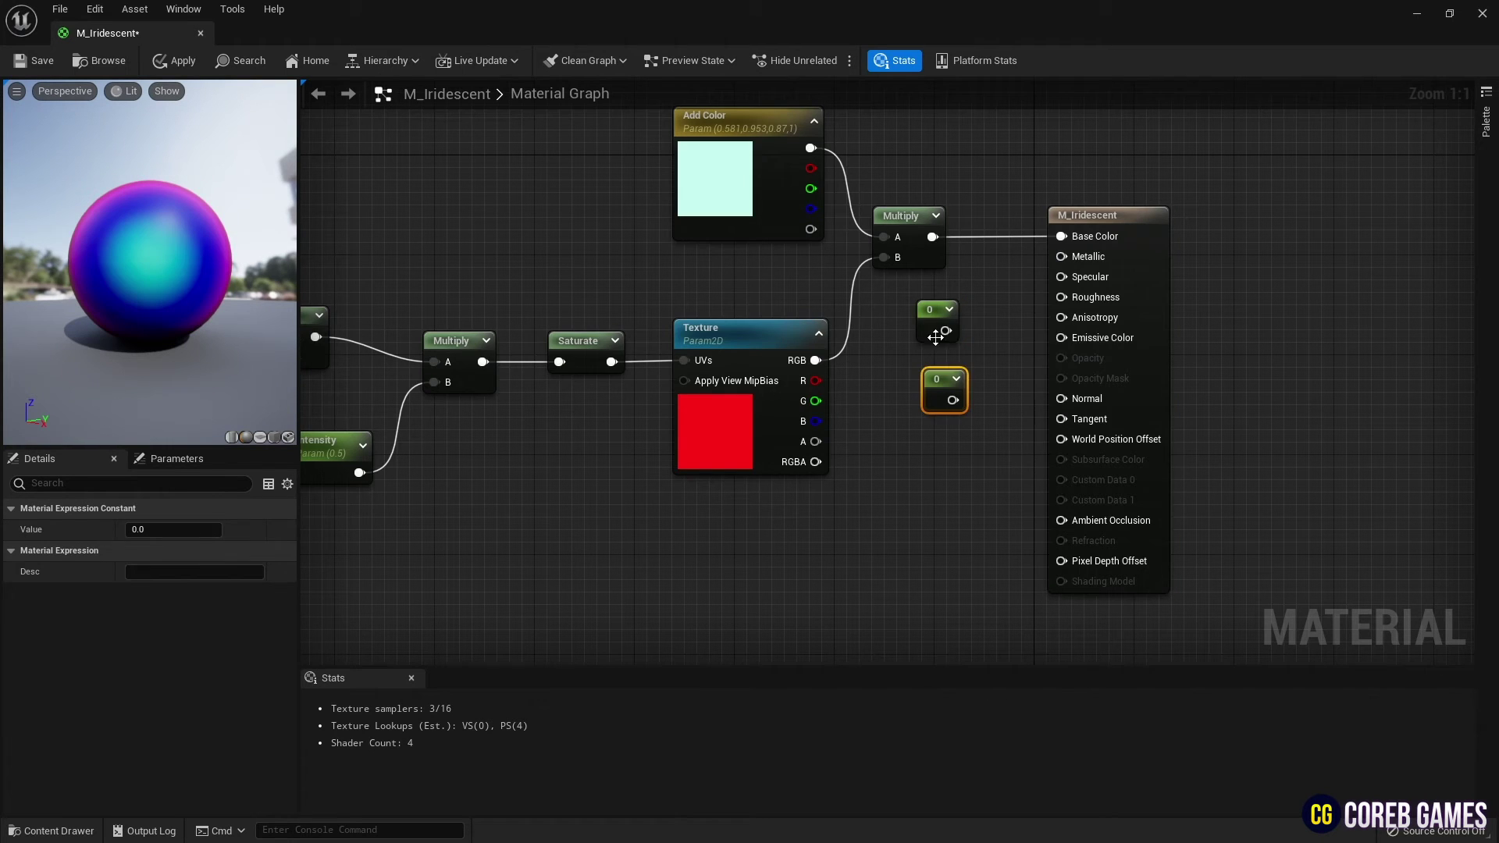
Step: Set the upper Constant to 1 and connect it to the Metallic input
left_click(934, 327)
type("1")
left_click(622, 484)
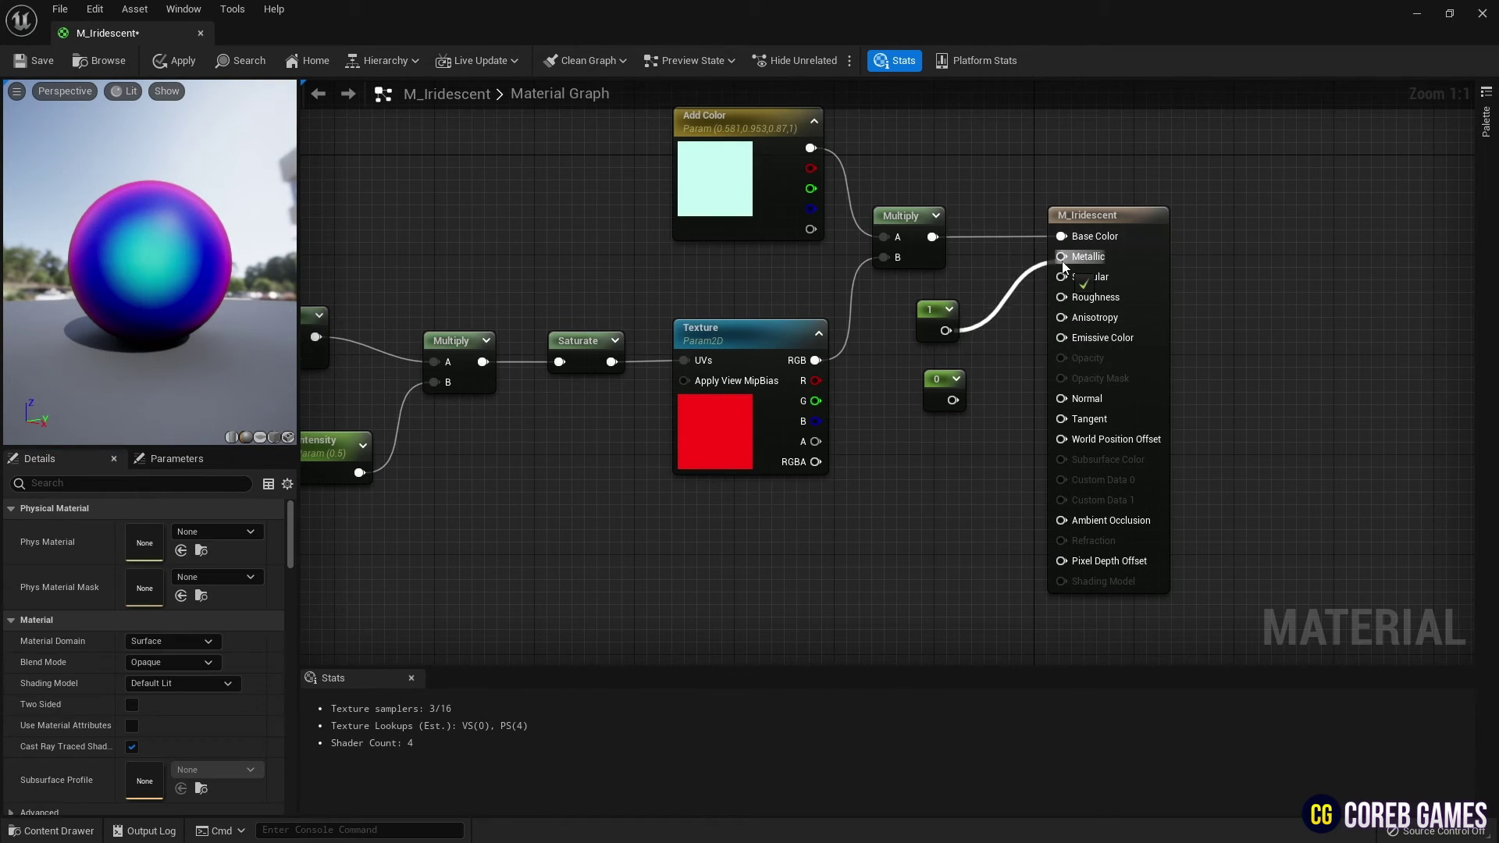
left_click_drag(1061, 260, 1062, 258)
Step: Set the lower Constant to 0.15, connect it to Roughness, and shift the node slightly away from the output
left_click(934, 385)
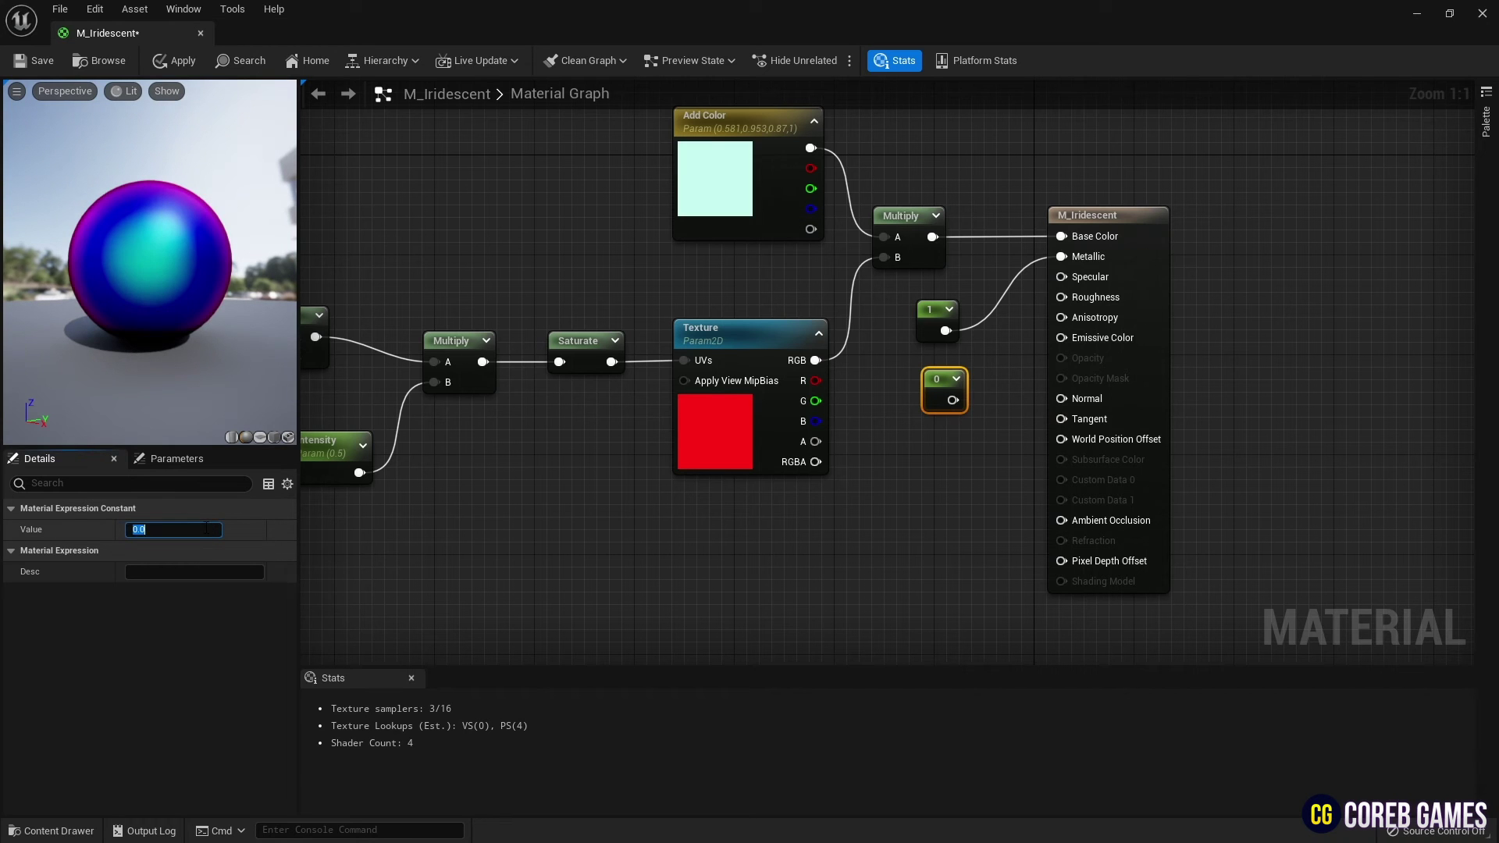
left_click_drag(966, 400, 1062, 297)
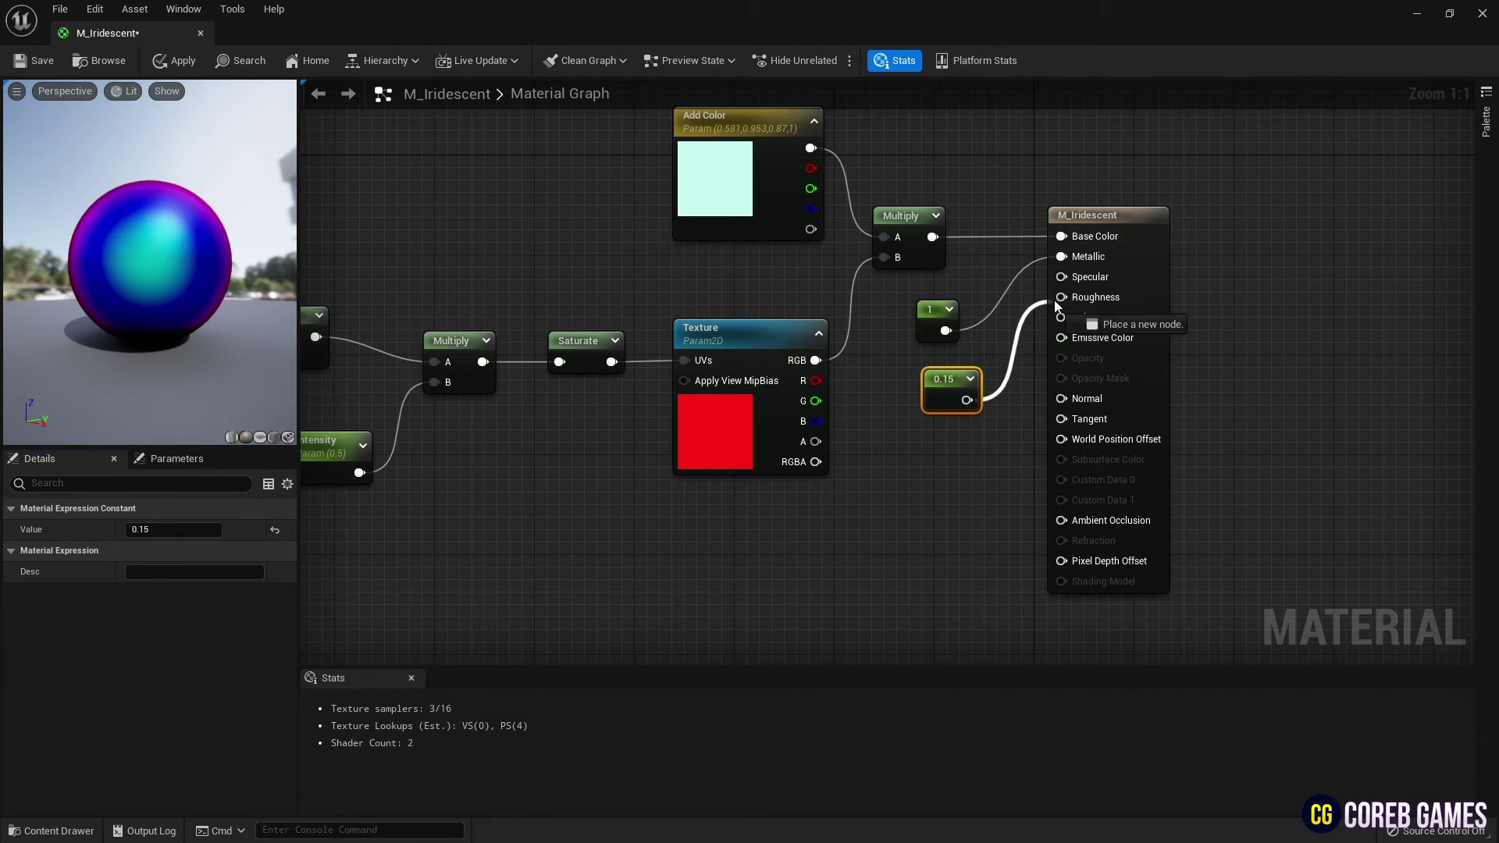
left_click_drag(945, 383, 920, 382)
left_click_drag(150, 265, 117, 293)
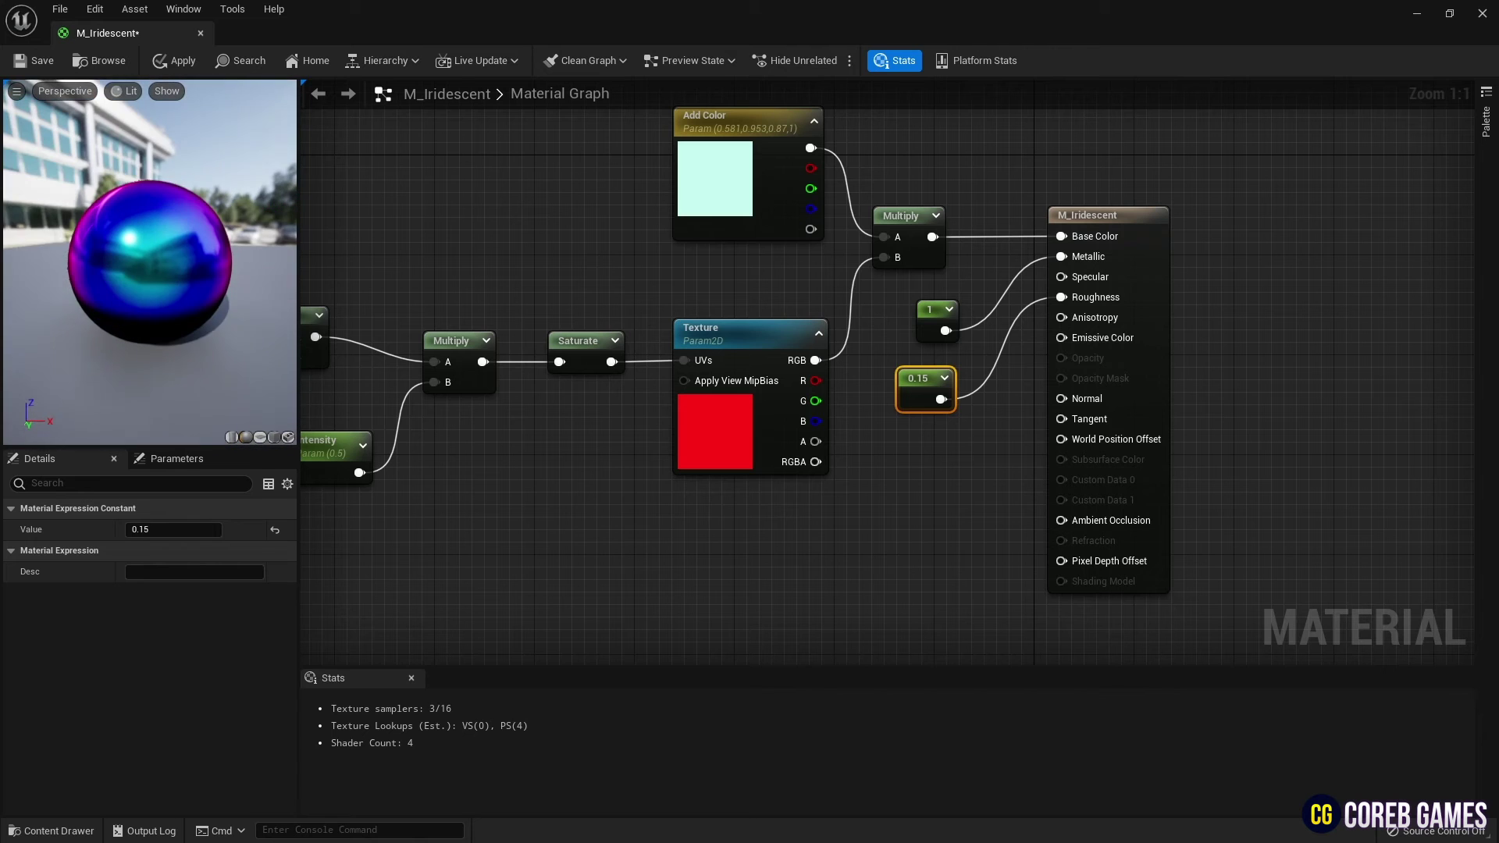
Step: Save and close the M_Iridescent material and create a material instance from it in the Content folder
left_click(40, 67)
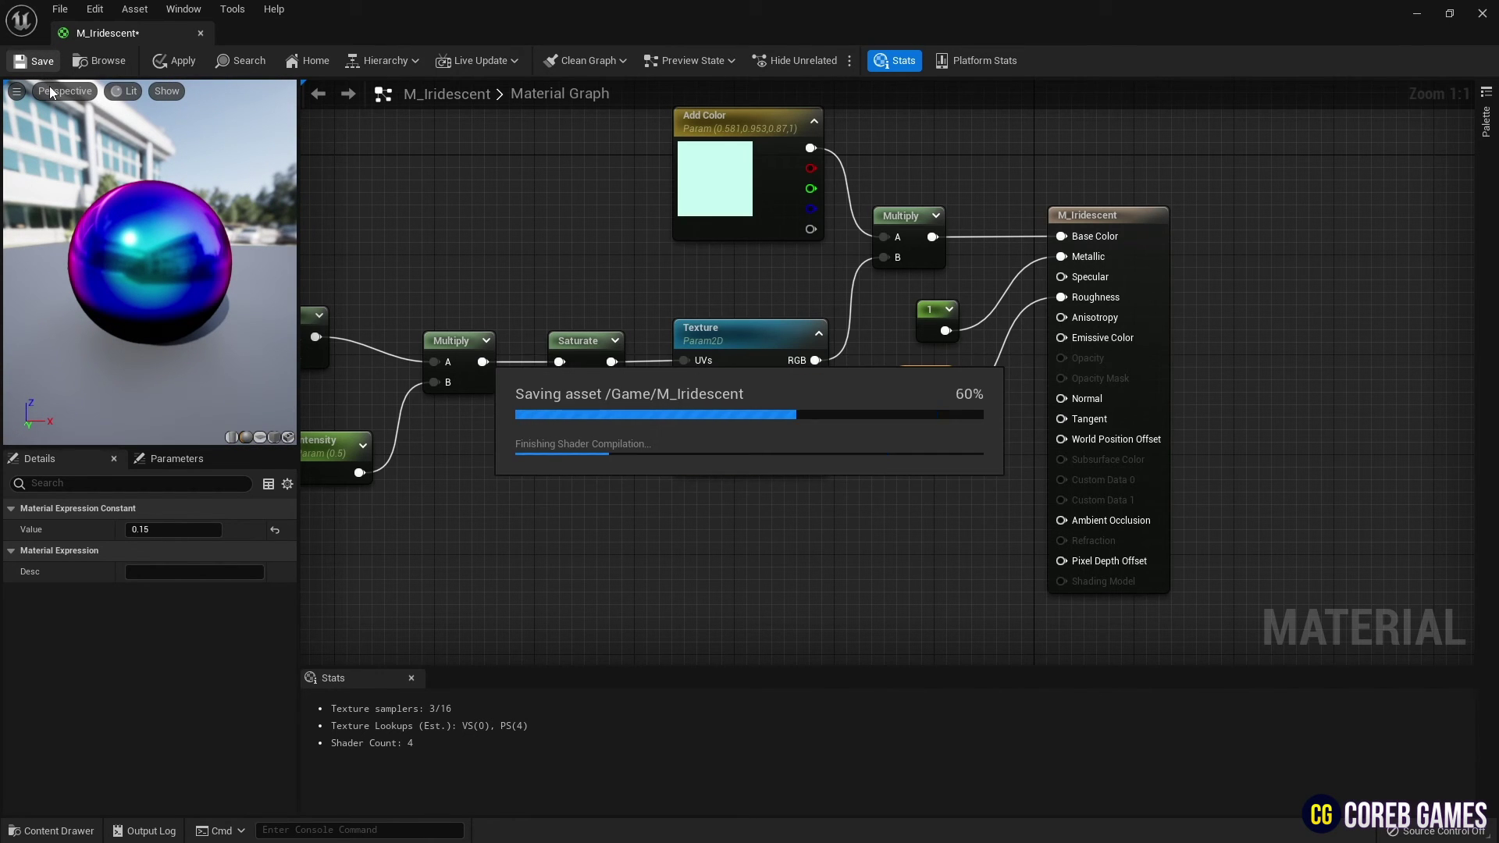
left_click(199, 31)
left_click(59, 831)
left_click(441, 625)
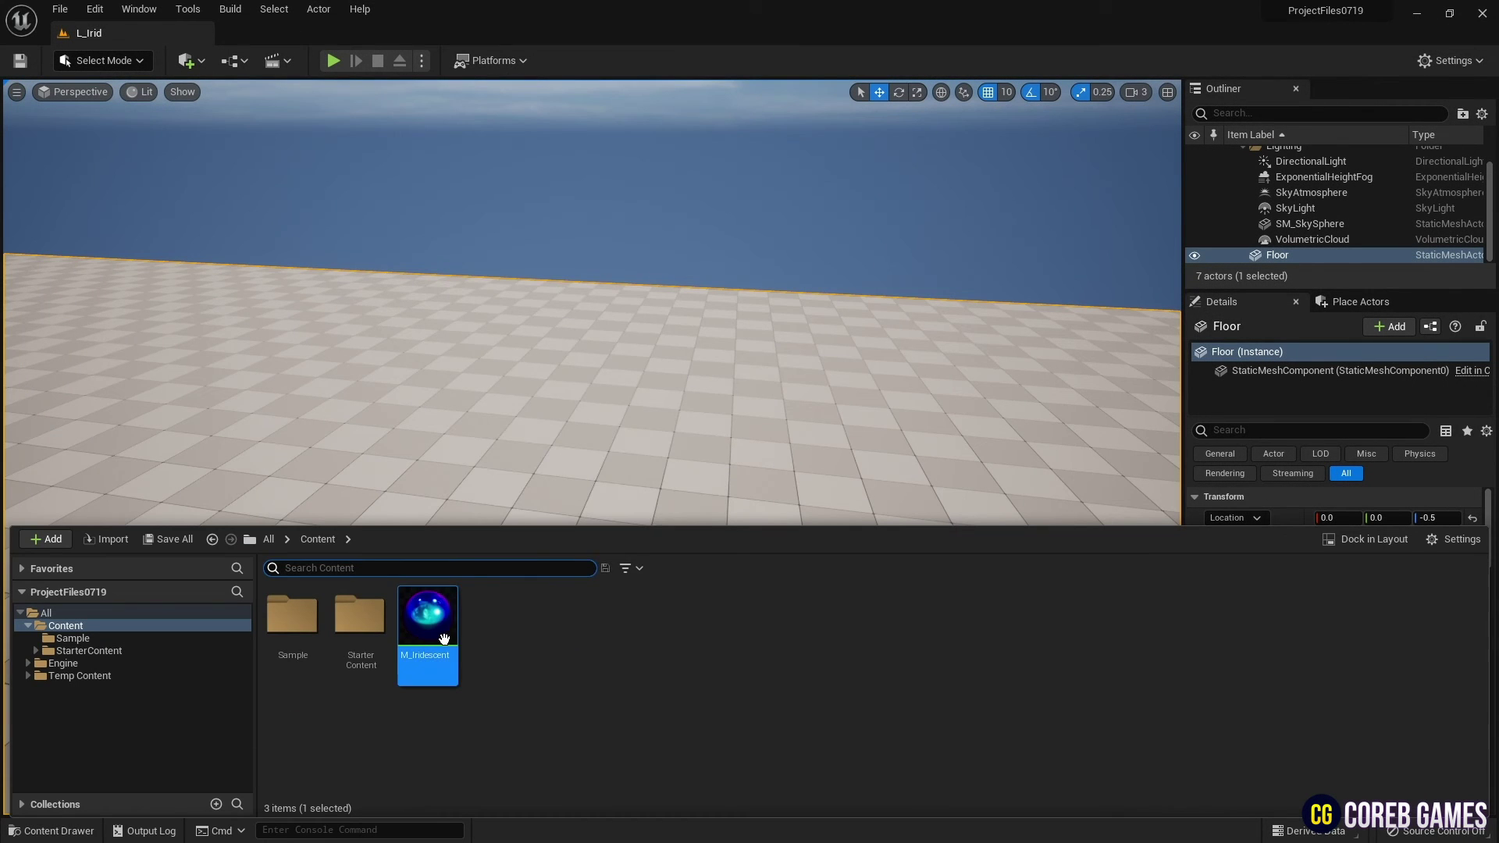
right_click(449, 634)
left_click(600, 275)
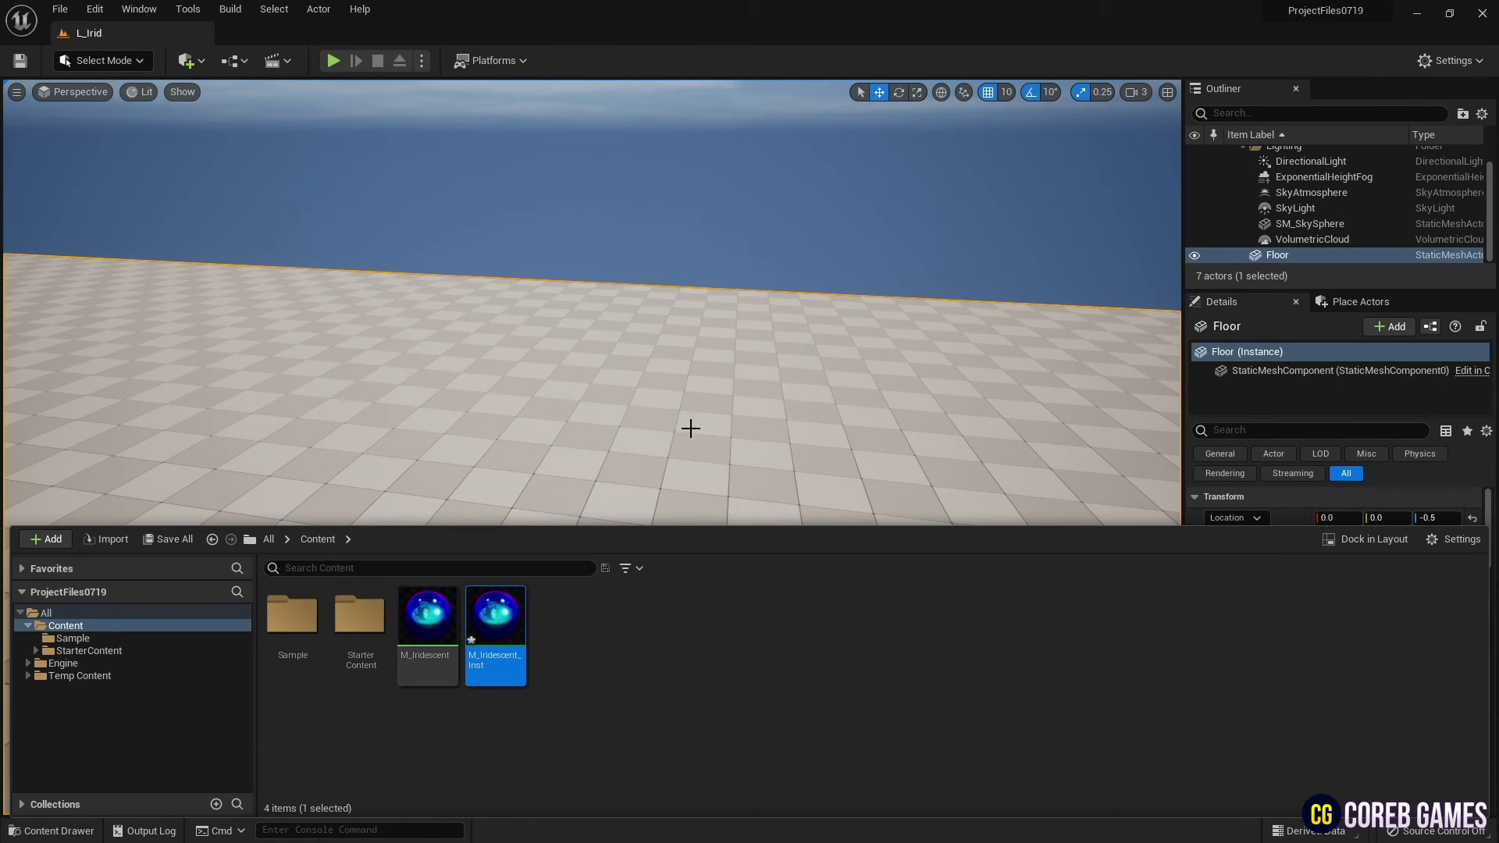
Step: Place SM_MatPreviewMesh_02 from StarterContent/Props on the floor and rotate it 180° about the Z axis
double_click(359, 614)
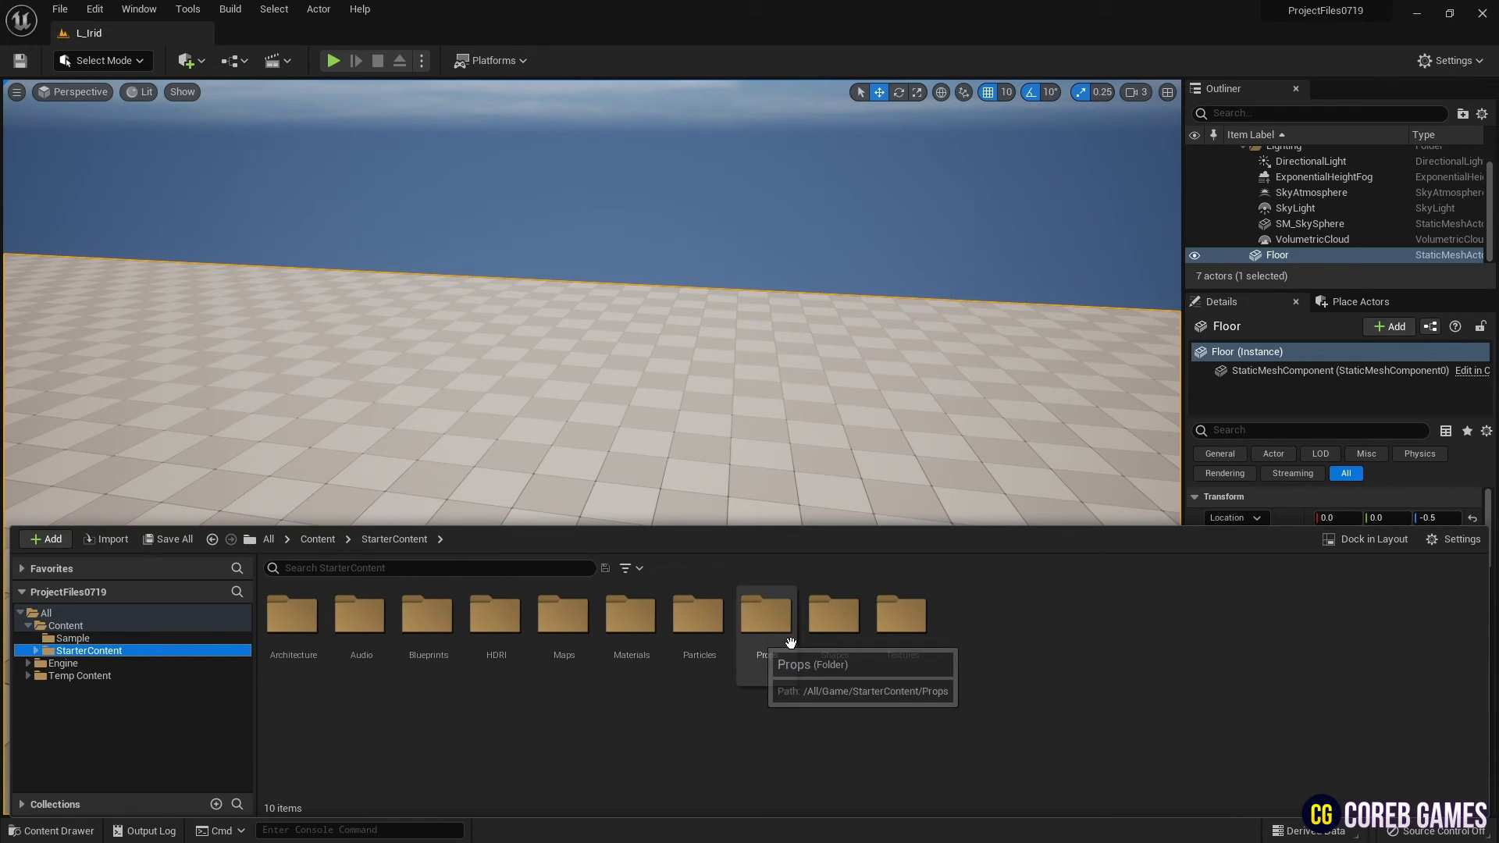
double_click(762, 620)
left_click_drag(1078, 616, 565, 515)
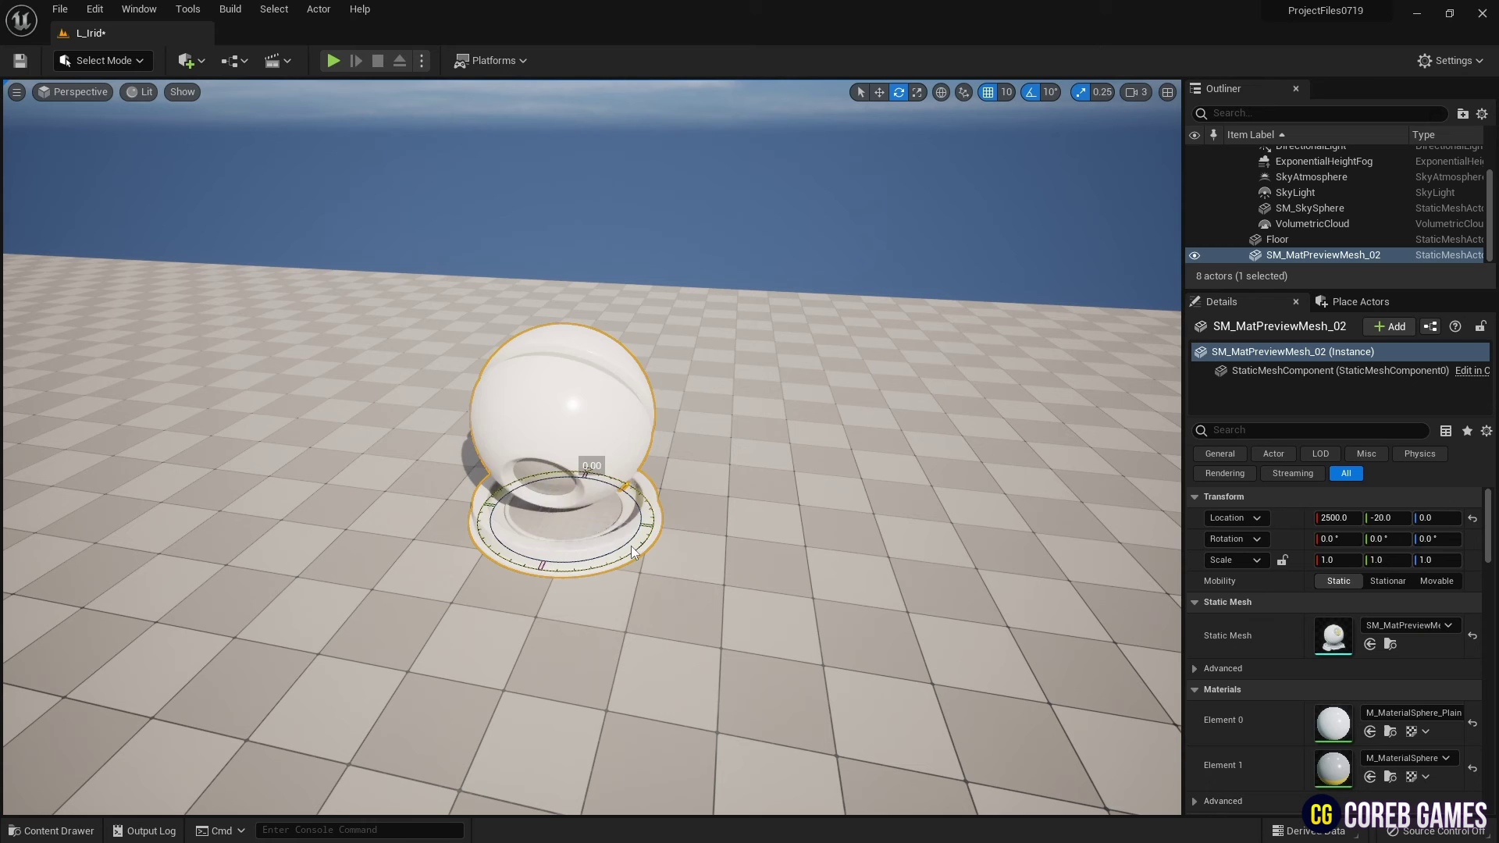
left_click_drag(633, 552, 507, 579)
right_click_drag(632, 553, 608, 582)
key("w")
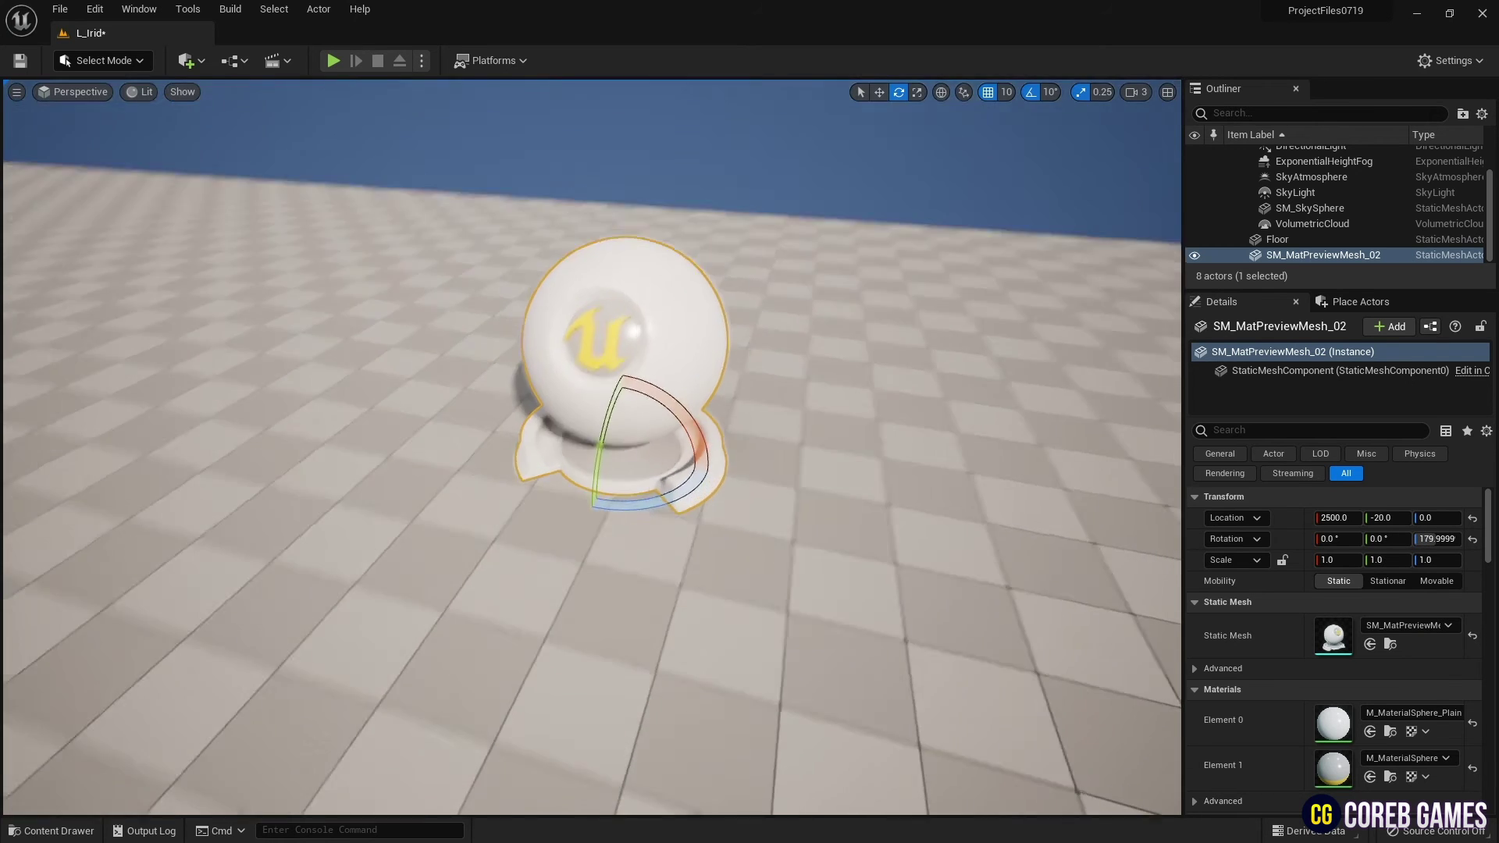
Step: Assign M_Iridescent_Inst to material Element 0 and Element 1 of the preview mesh and view it from several angles
left_click(85, 831)
left_click(682, 482)
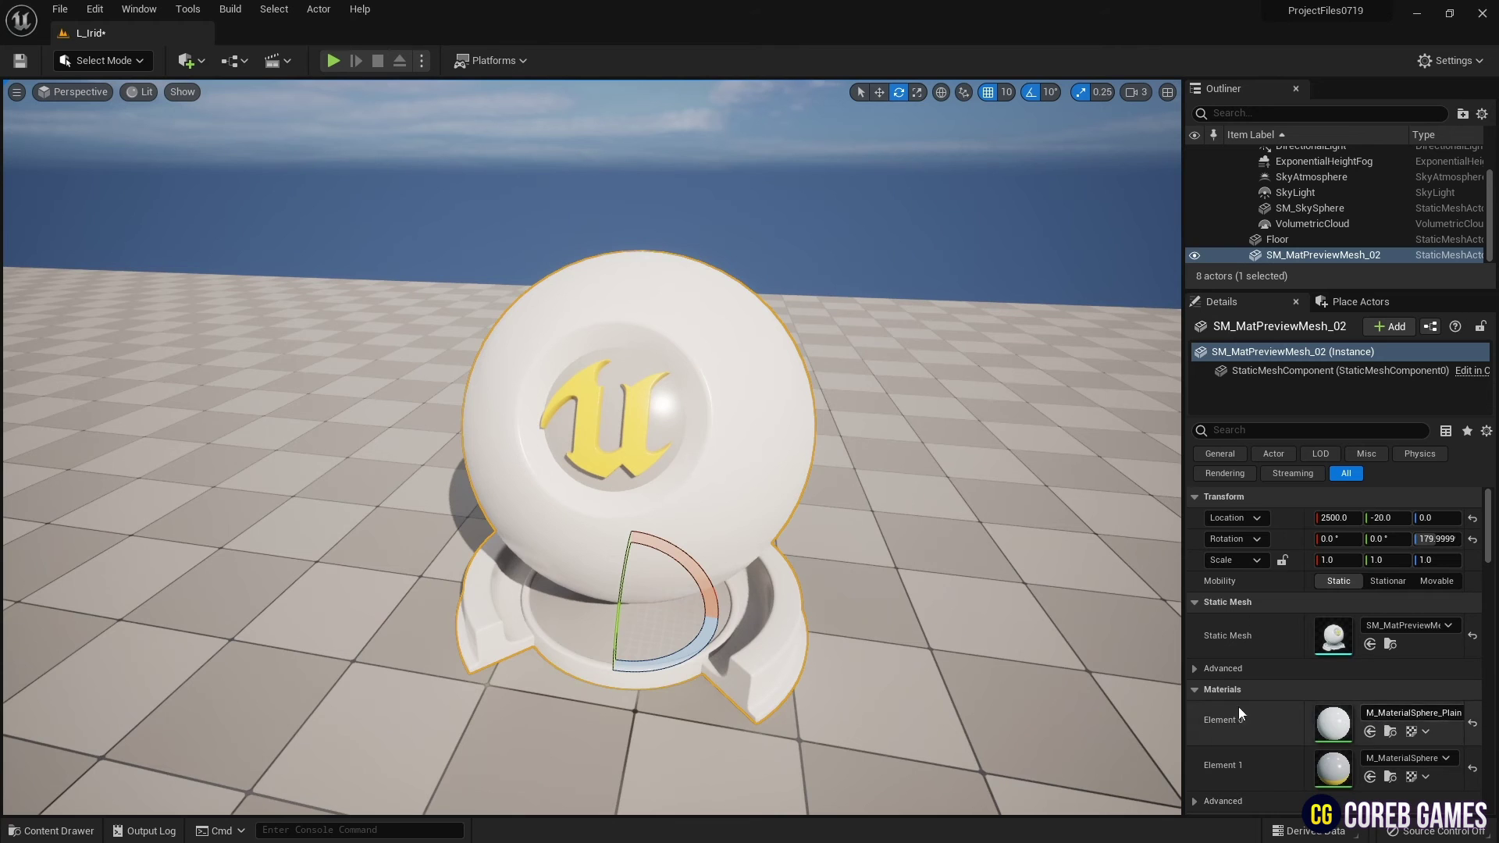
left_click(58, 830)
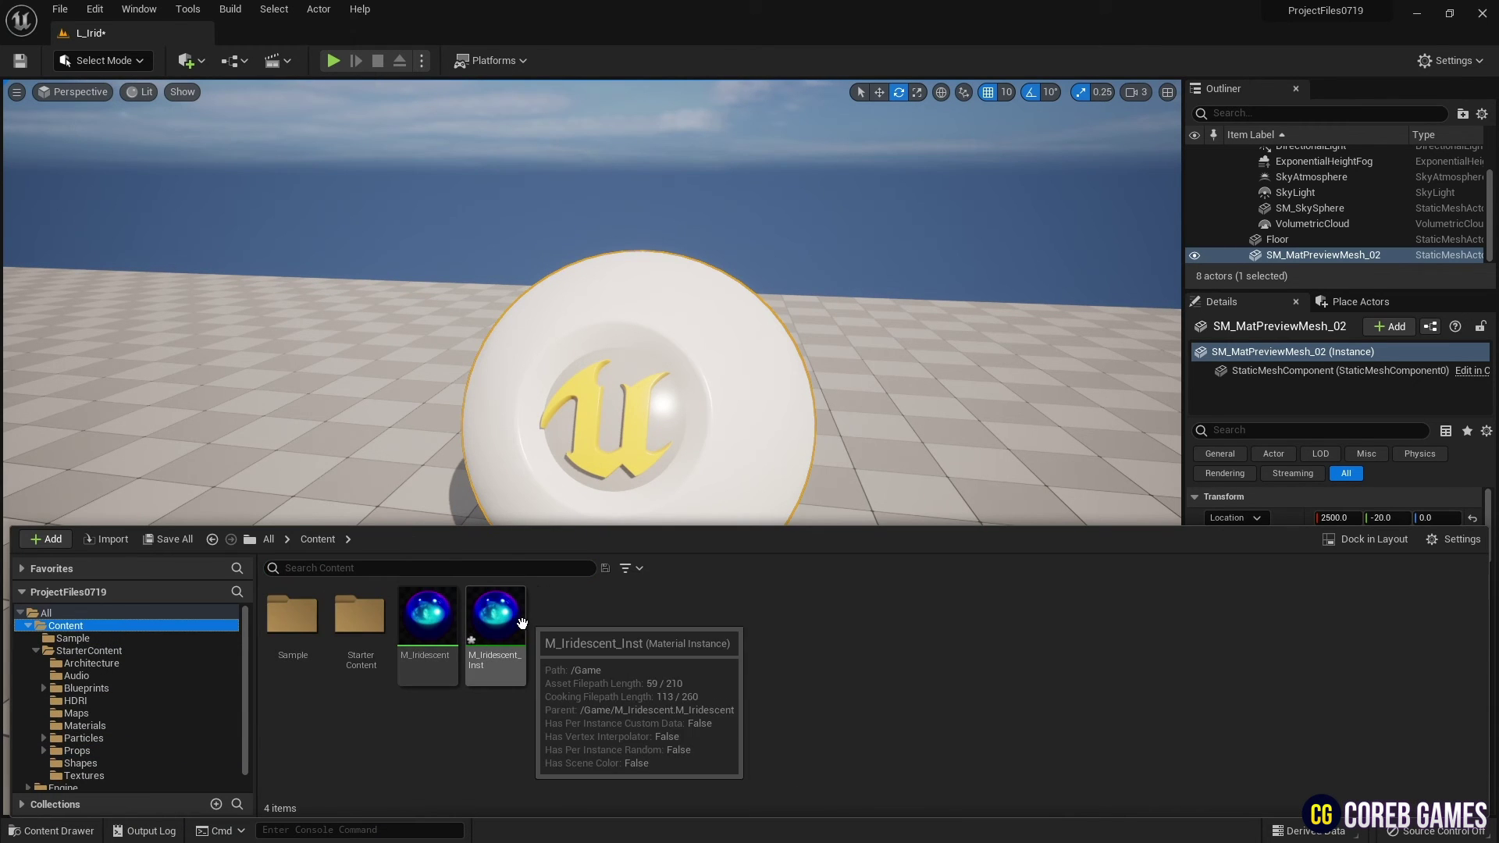
left_click_drag(751, 422, 751, 422)
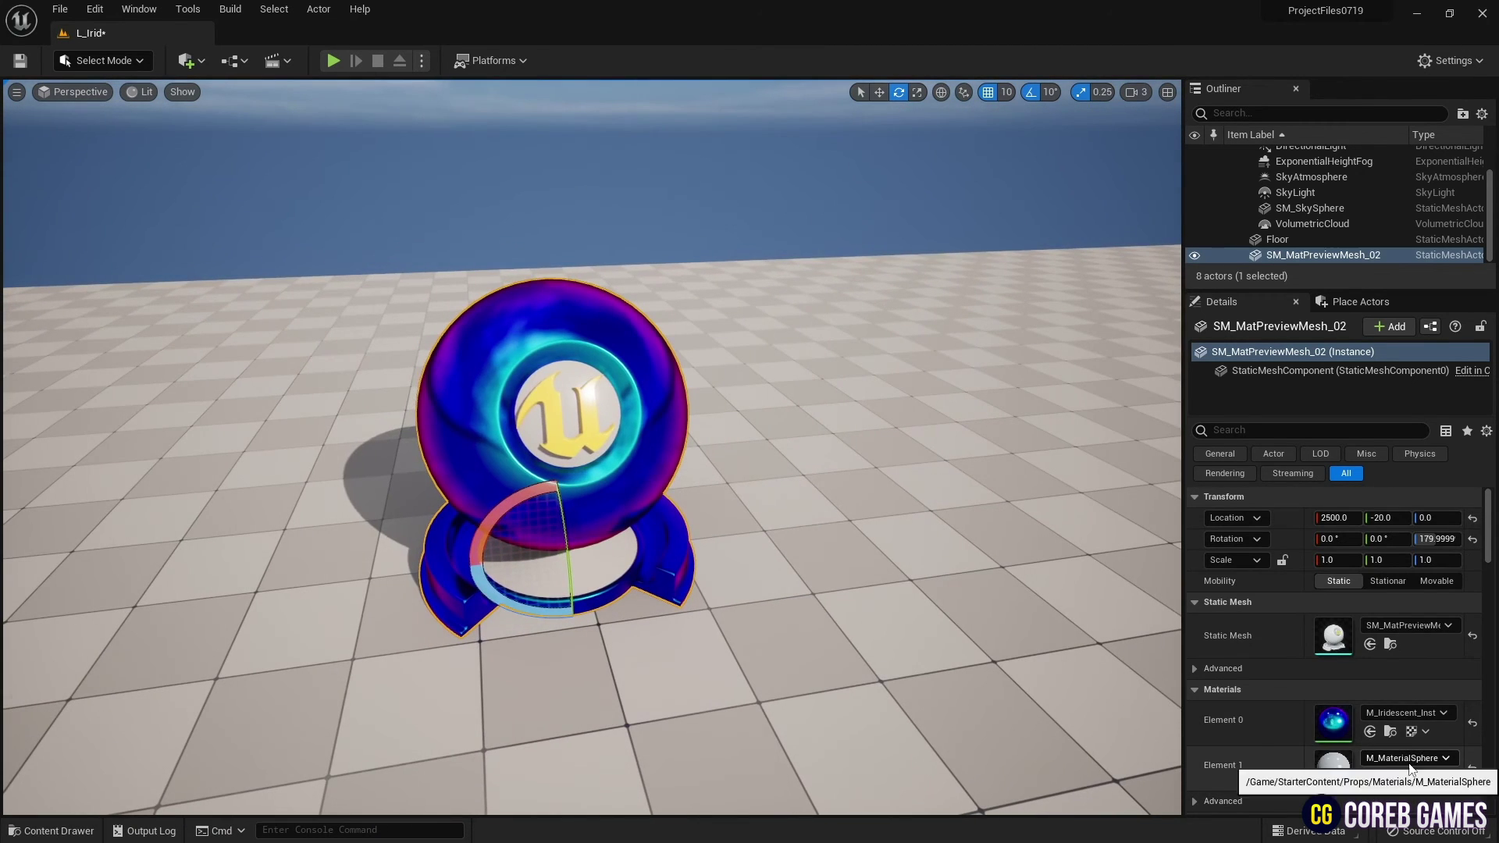
left_click(1397, 757)
type("iri")
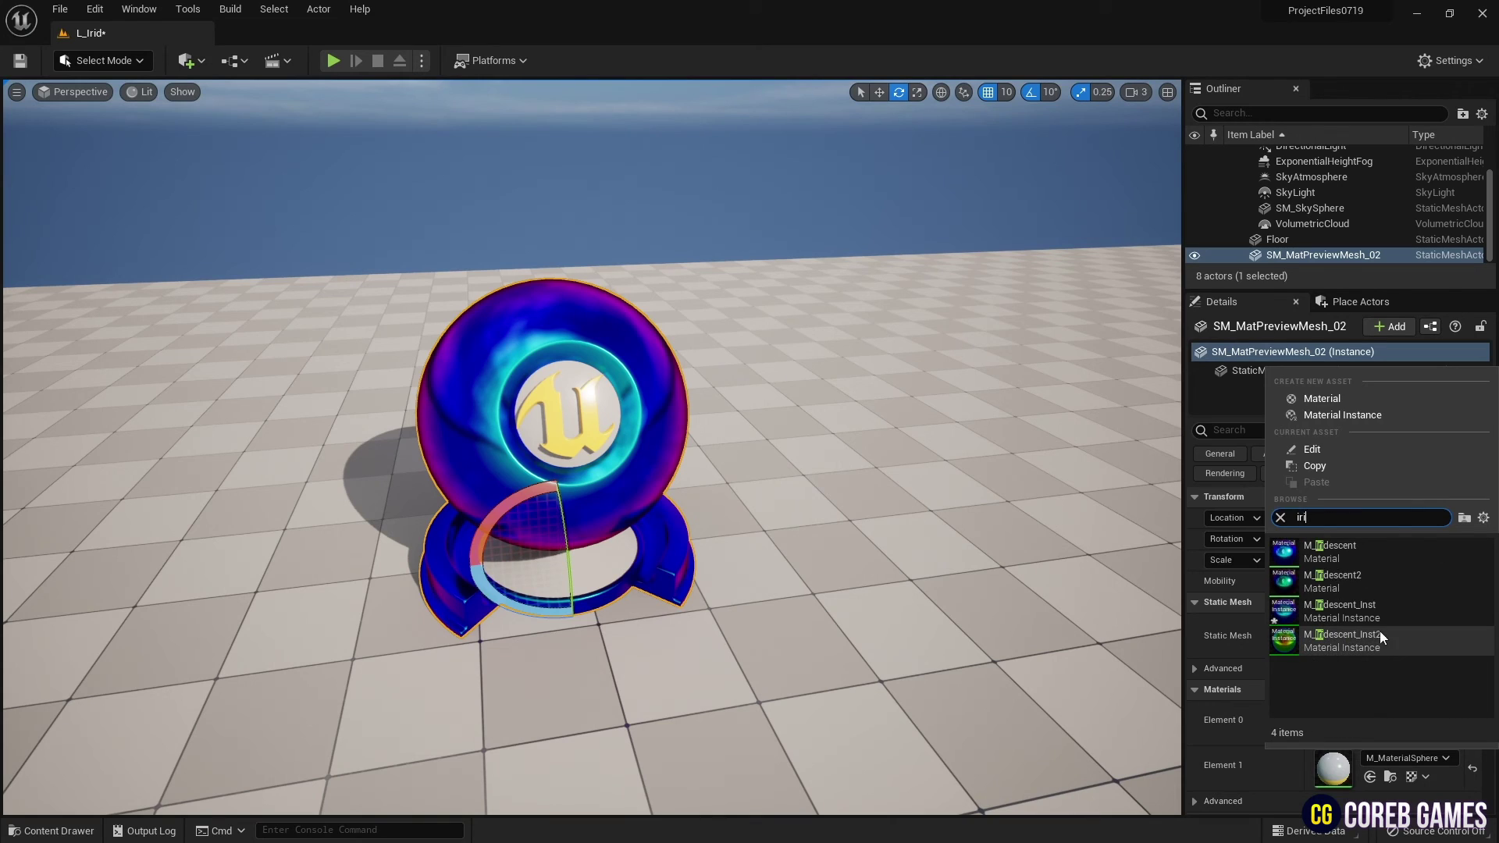
left_click(1380, 611)
right_click_drag(837, 478, 695, 468)
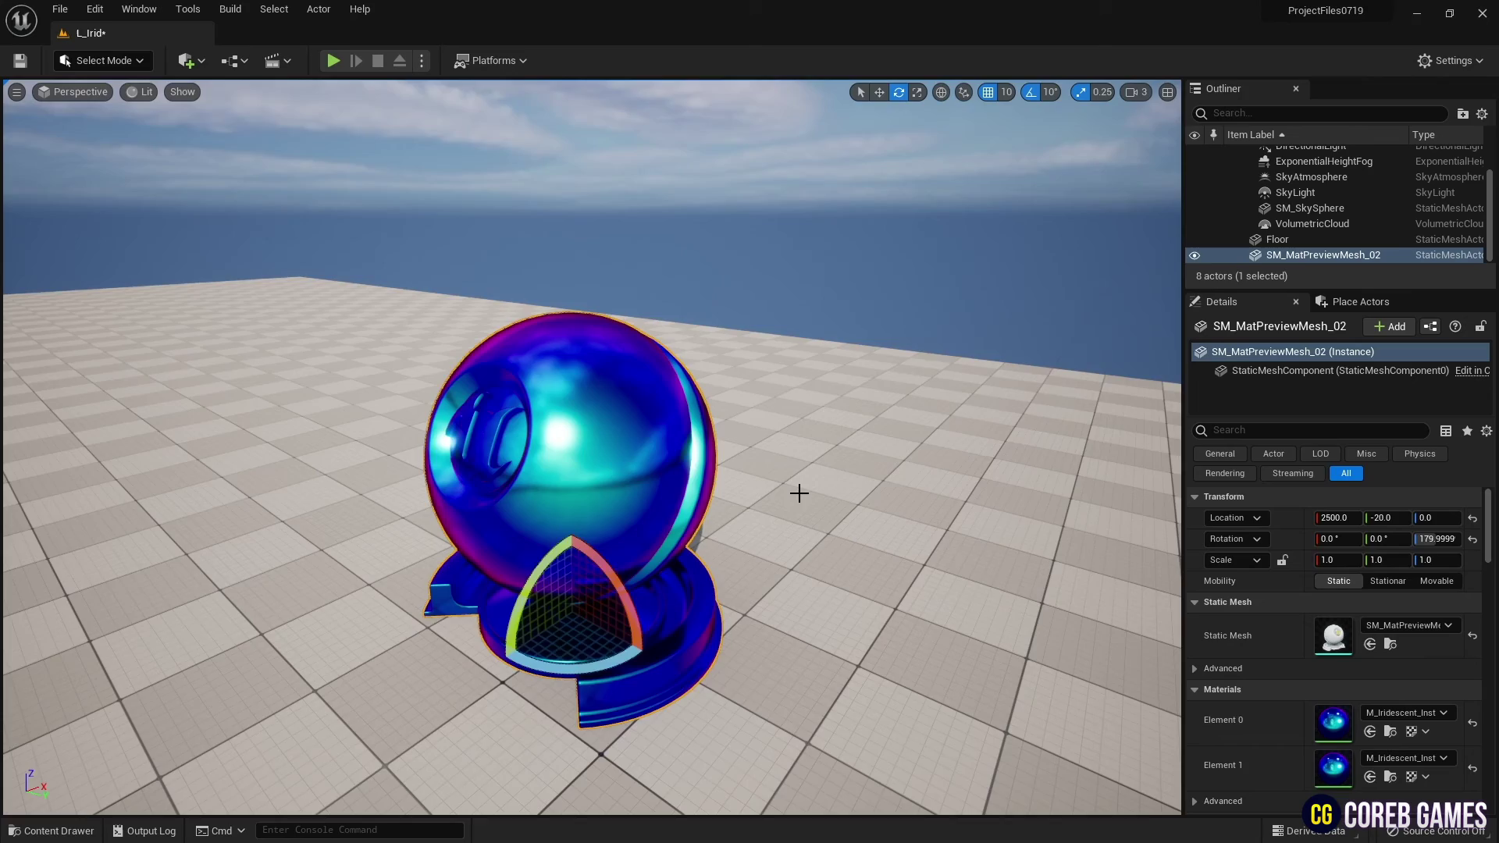
right_click_drag(800, 493, 913, 488)
left_click_drag(910, 499, 1171, 697, "alt")
Step: Open M_Iridescent_Inst in a smaller window beside the mesh and override its Intensity with about 0.65
left_click(1389, 778)
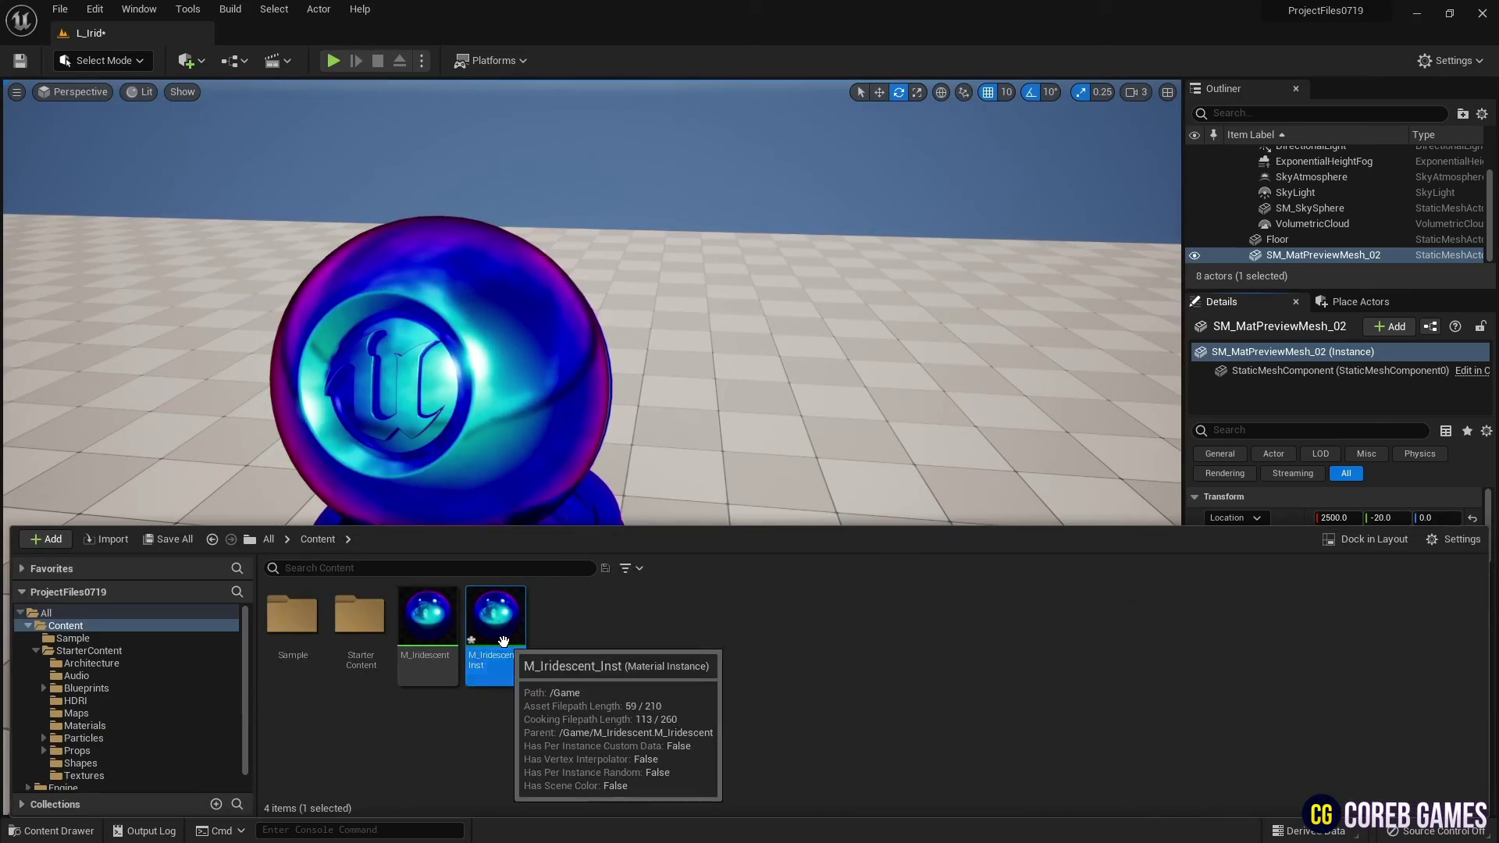
double_click(495, 616)
left_click(1449, 14)
left_click_drag(761, 387, 1045, 307)
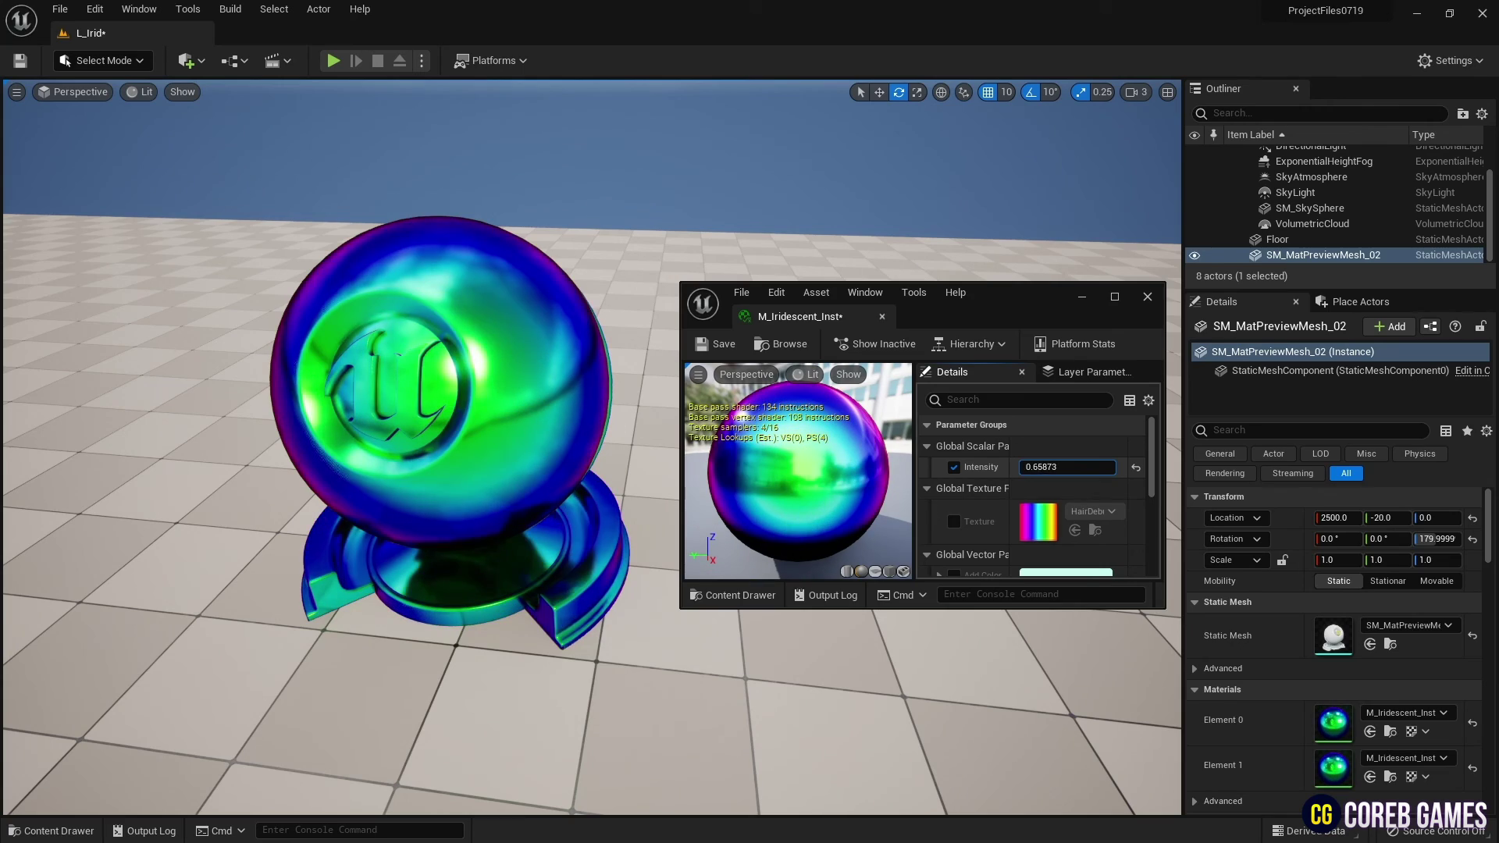
left_click_drag(127, 201, 343, 200, "alt")
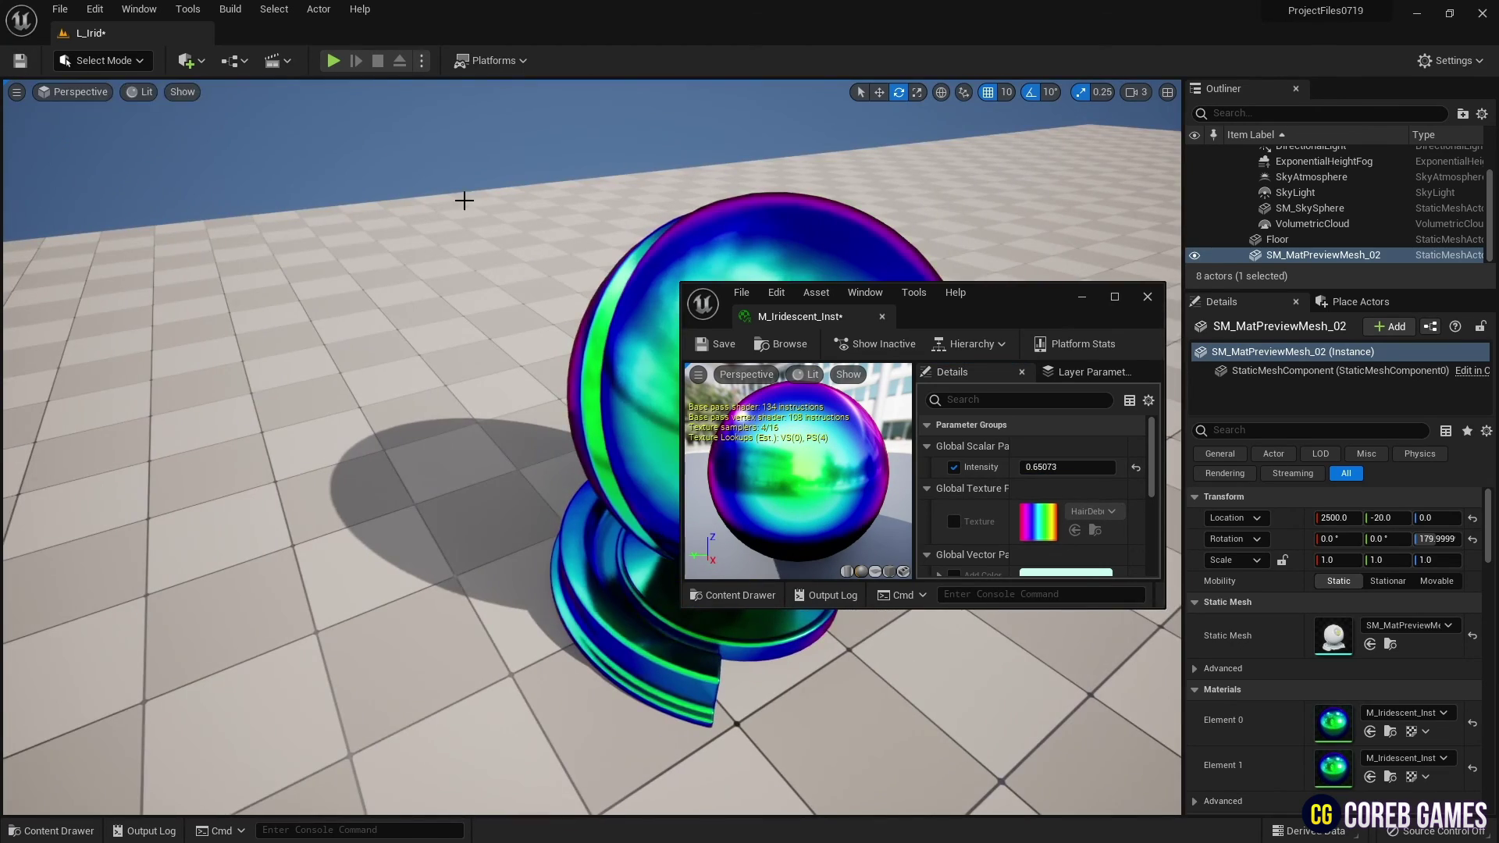